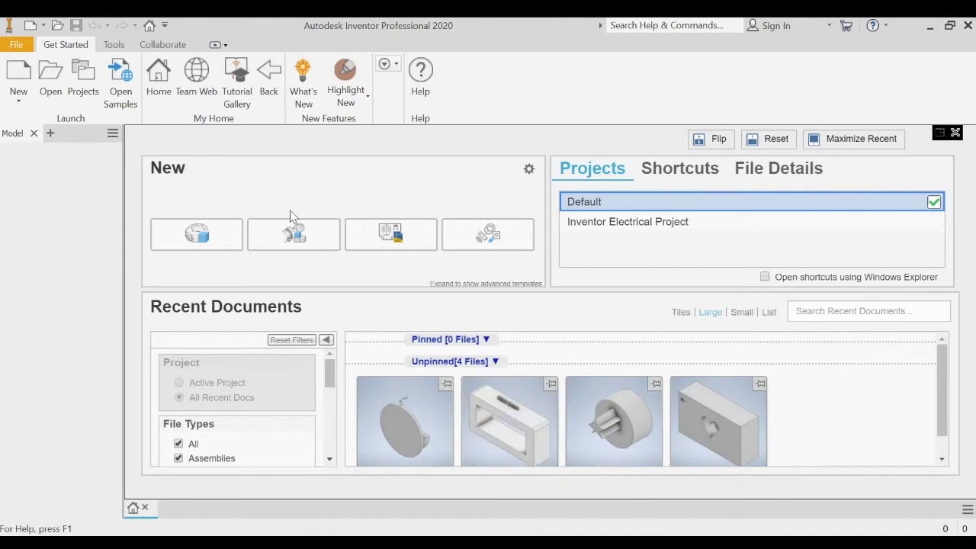
- Create a new part from the Standard.ipt template and start a 2D sketch on the XY plane
{"action": "left_click", "coordinate": [32, 71]}
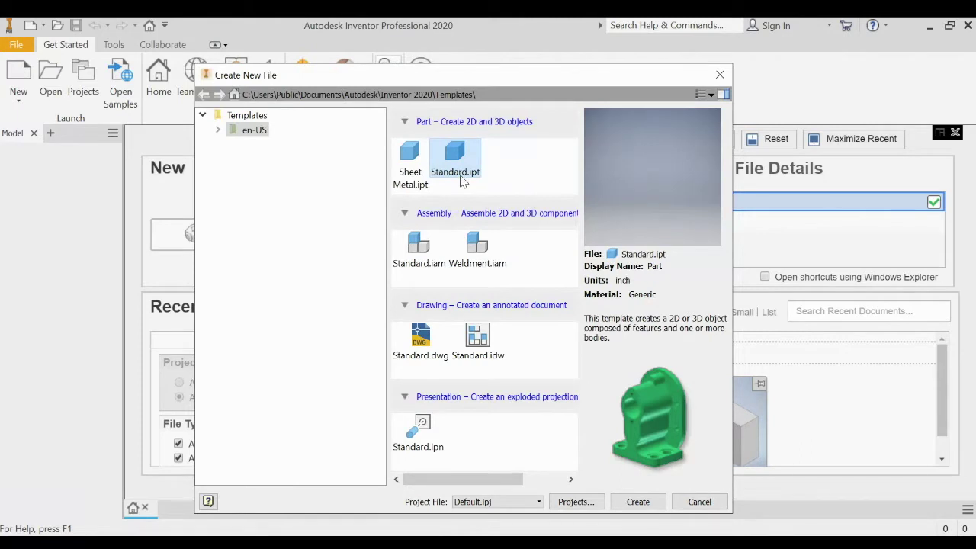
{"action": "double_click", "coordinate": [462, 174]}
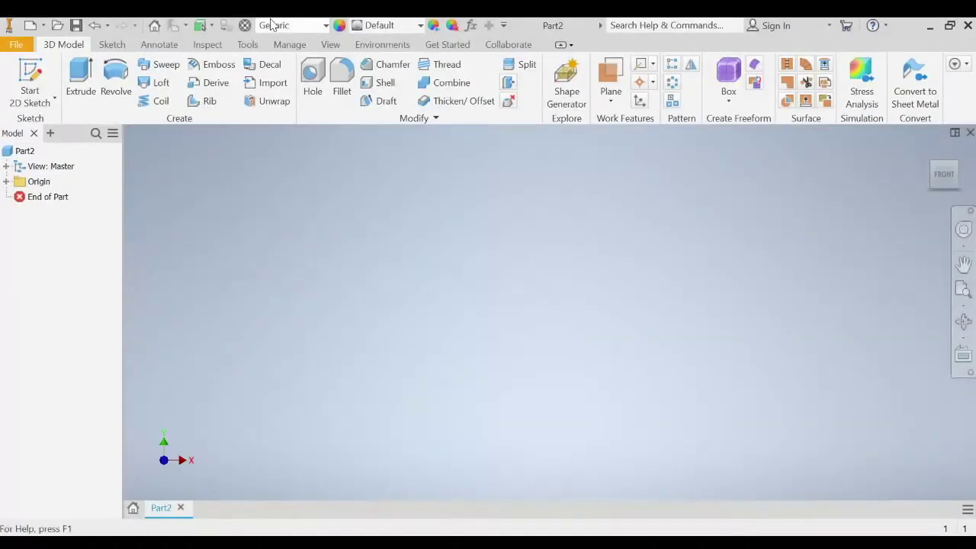
{"action": "left_click", "coordinate": [35, 71]}
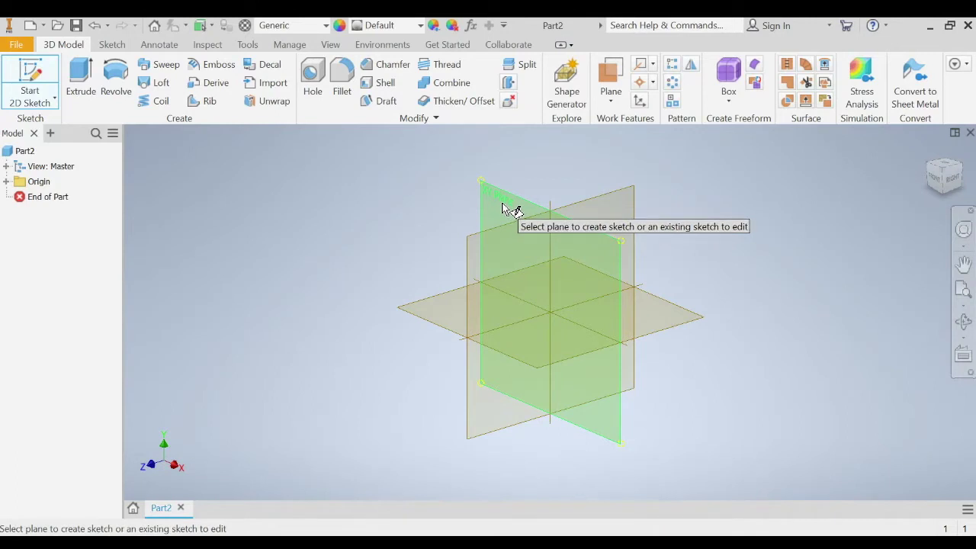
{"action": "left_click", "coordinate": [503, 208]}
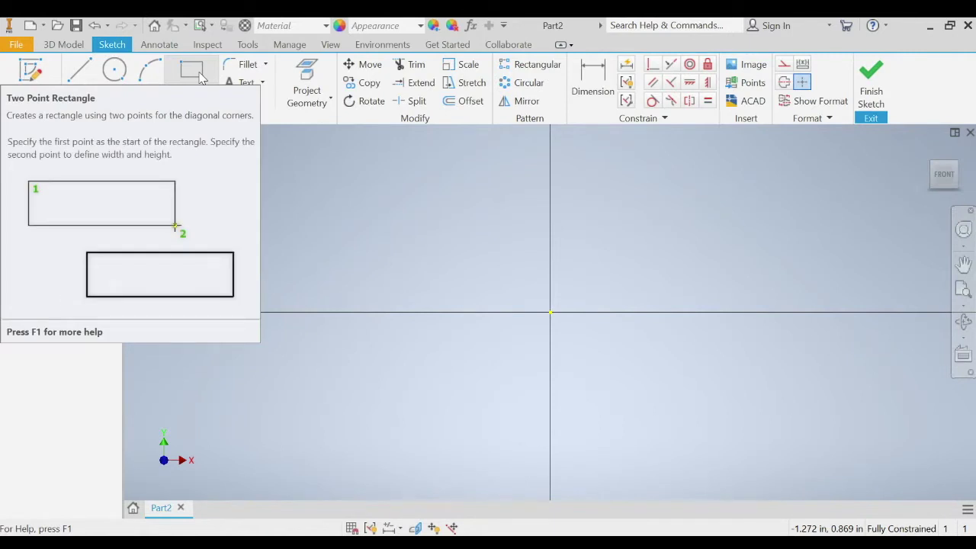
- Draw a two-point rectangle from the origin, 5 in wide and 3 in high
{"action": "left_click", "coordinate": [200, 77]}
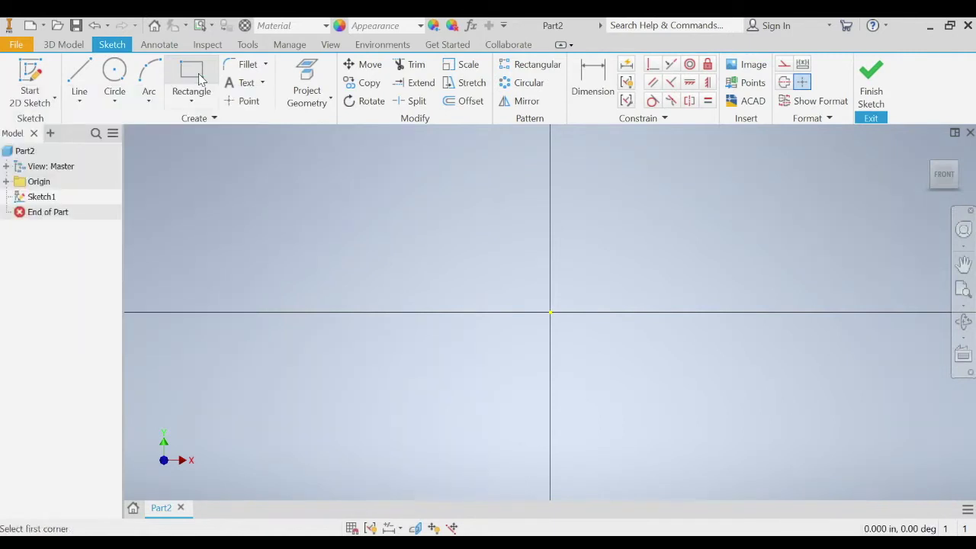
{"action": "left_click", "coordinate": [551, 312]}
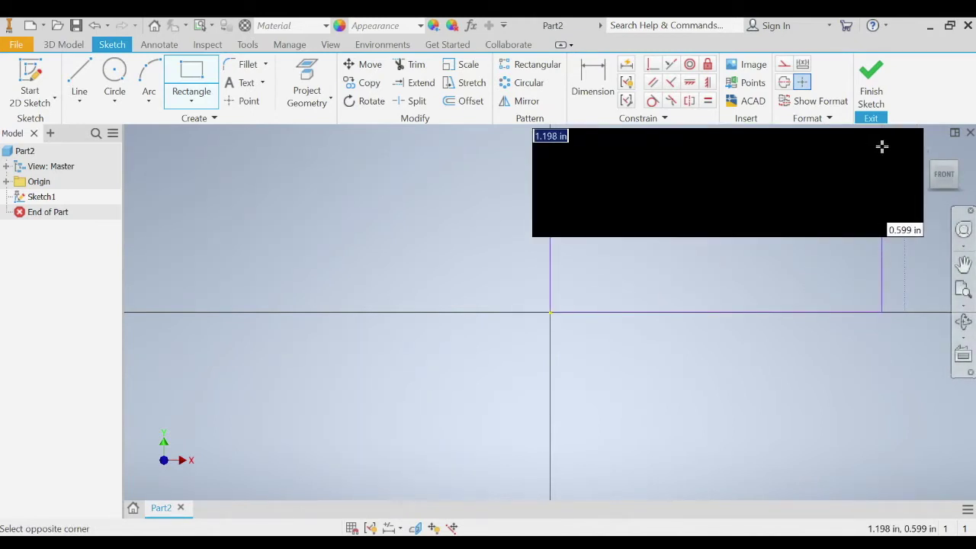
{"action": "type", "text": "5"}
{"action": "key", "text": "Tab"}
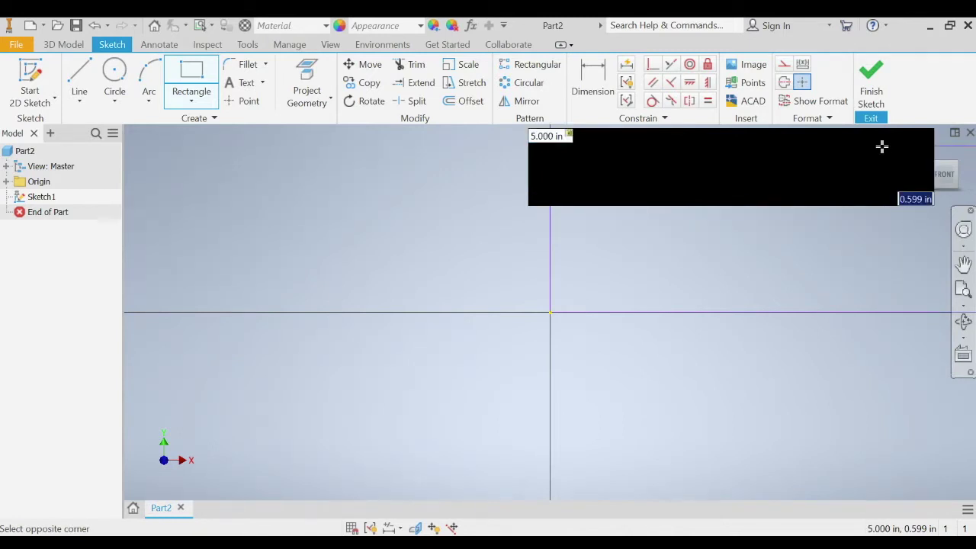
{"action": "type", "text": "3"}
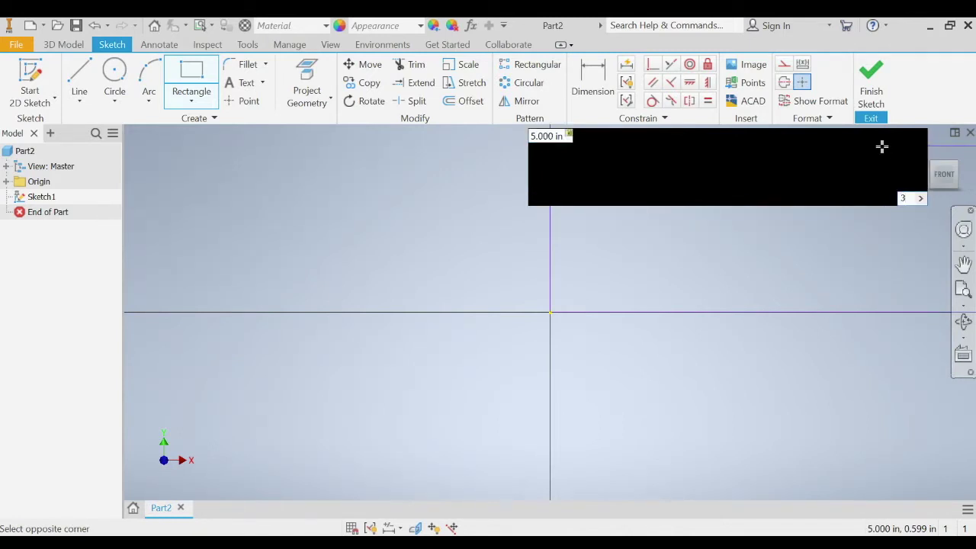
{"action": "key", "text": "Return"}
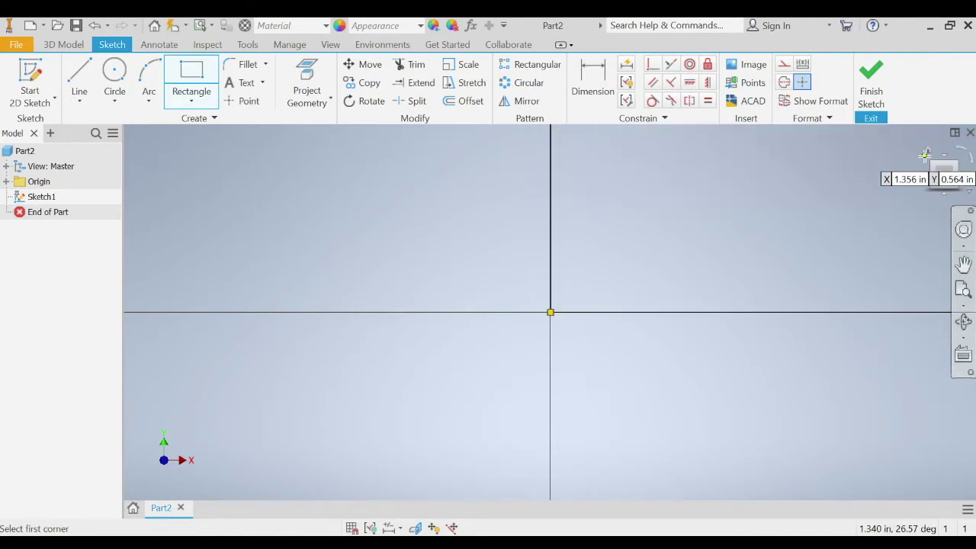
{"action": "left_click", "coordinate": [944, 174]}
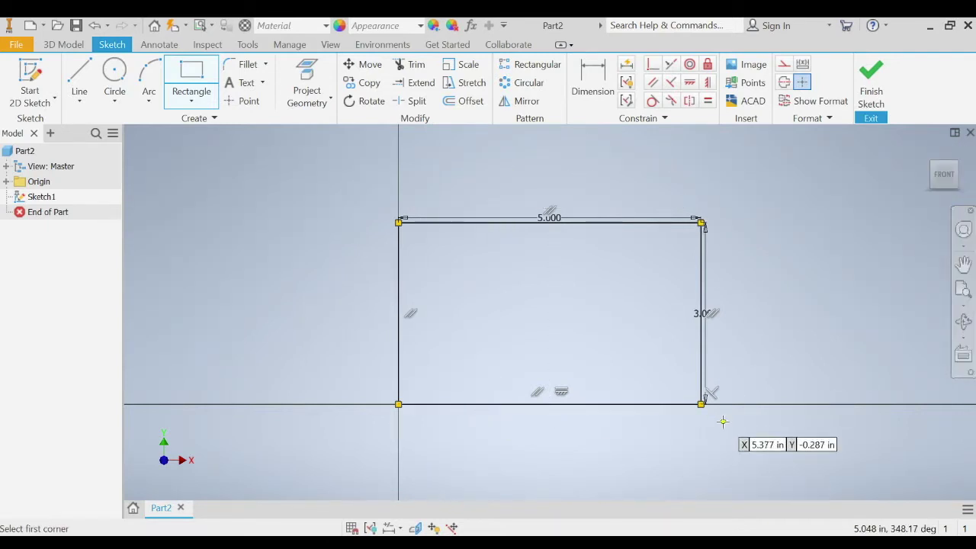
{"action": "right_click", "coordinate": [767, 279]}
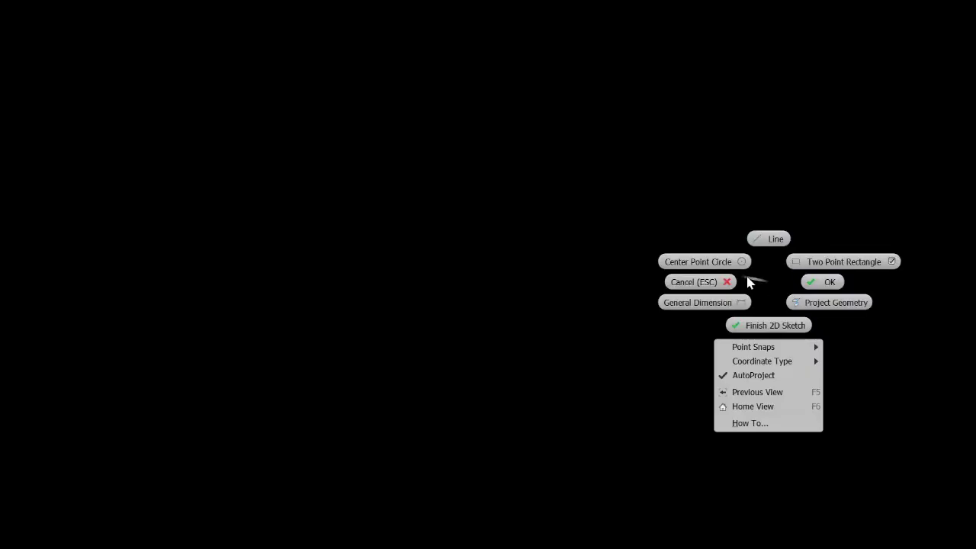
{"action": "left_click", "coordinate": [727, 283]}
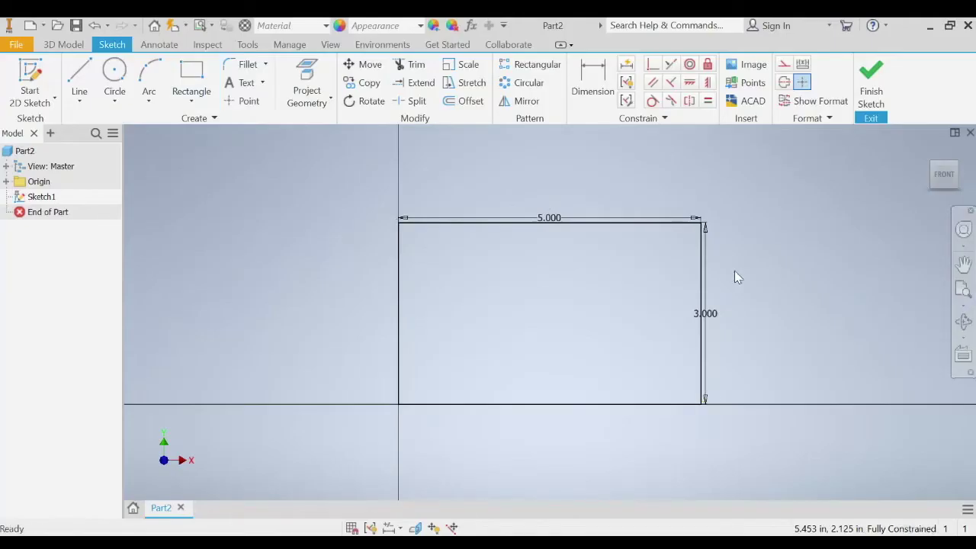
- Finish the sketch and extrude the rectangle 1 in as a solid block
{"action": "right_click", "coordinate": [877, 77]}
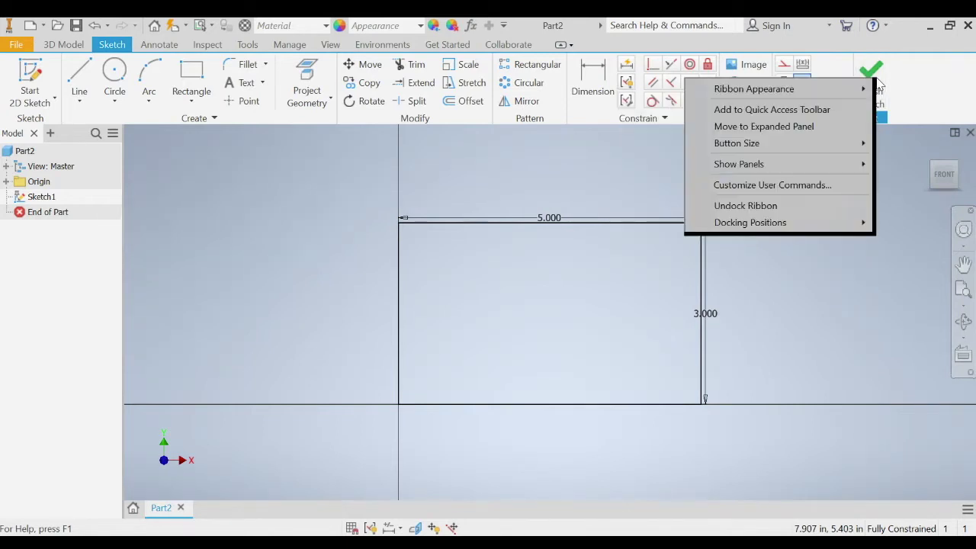
{"action": "left_click", "coordinate": [871, 67]}
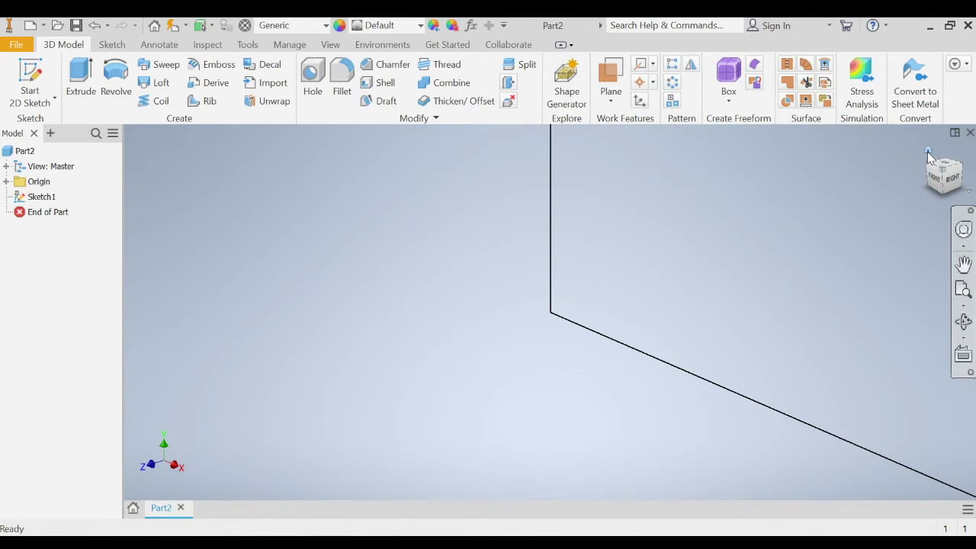
{"action": "left_click", "coordinate": [928, 151]}
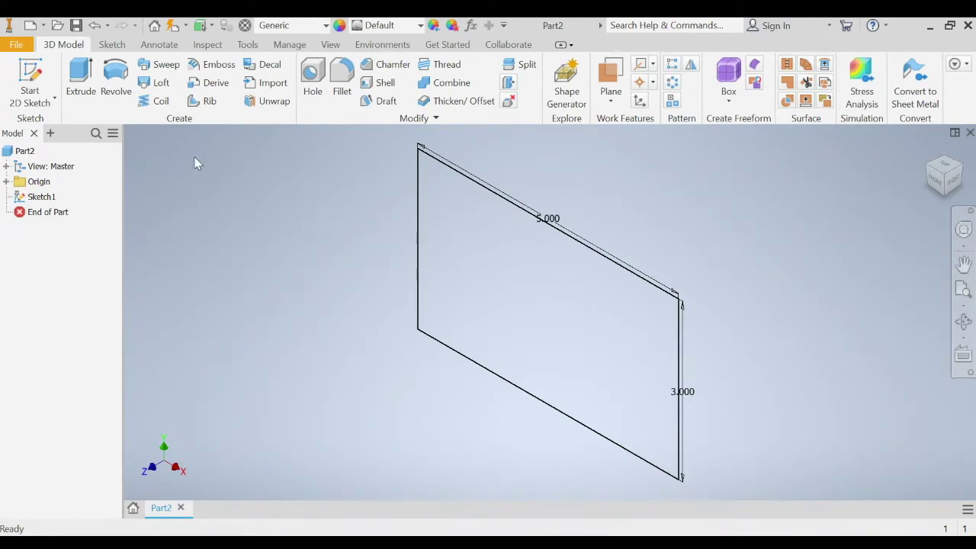
{"action": "left_click", "coordinate": [78, 93]}
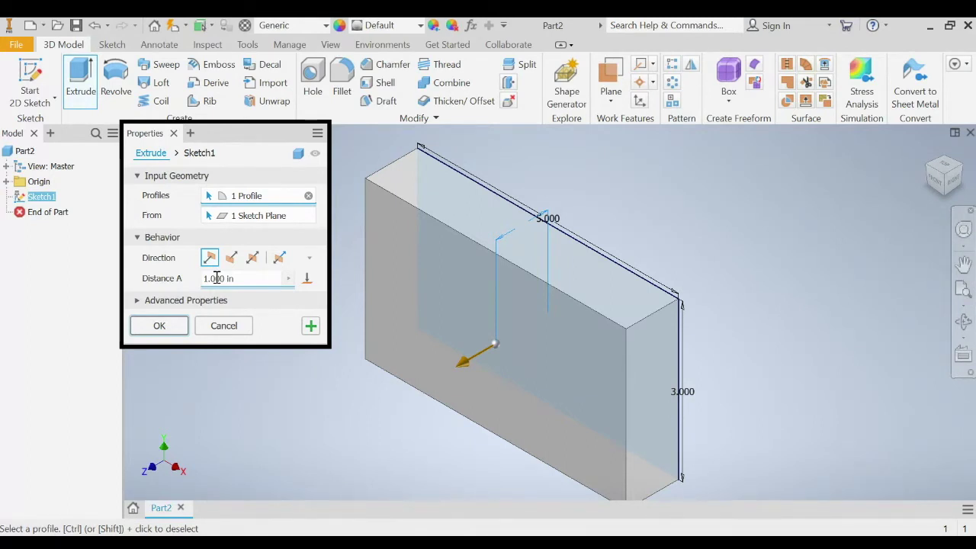
{"action": "left_click", "coordinate": [159, 326]}
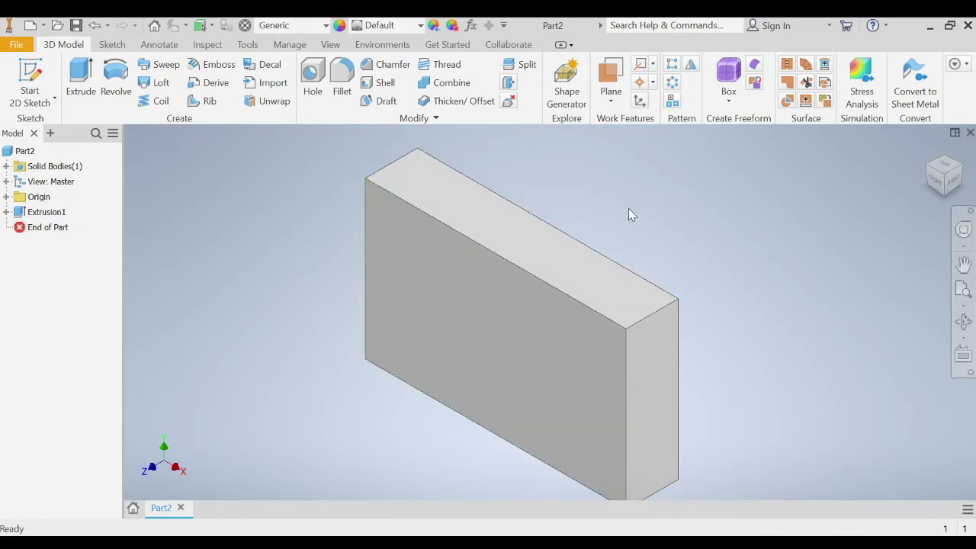
- Turn the block to an angled view in which its large 5 by 3 in front face lies on top
{"action": "left_click", "coordinate": [938, 183]}
{"action": "left_click", "coordinate": [947, 191]}
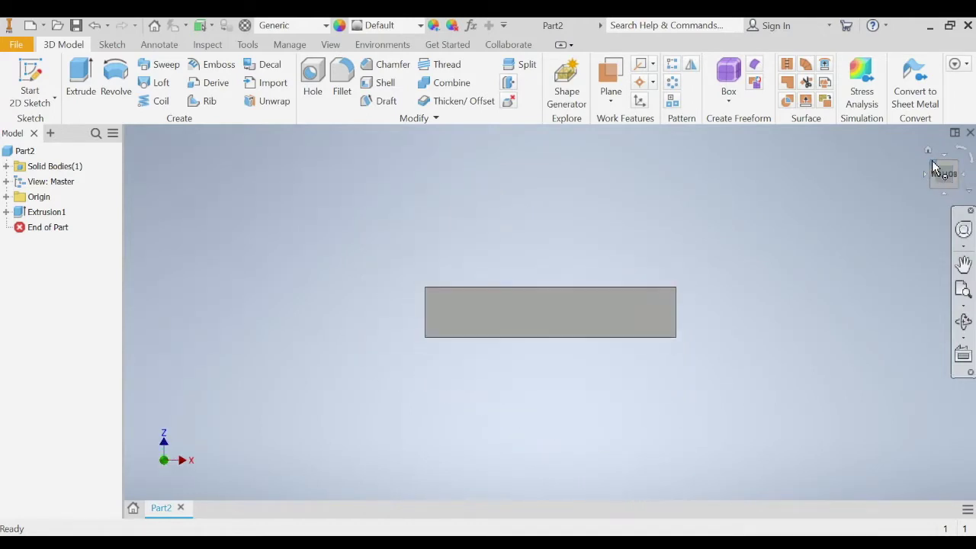
{"action": "left_click", "coordinate": [936, 167]}
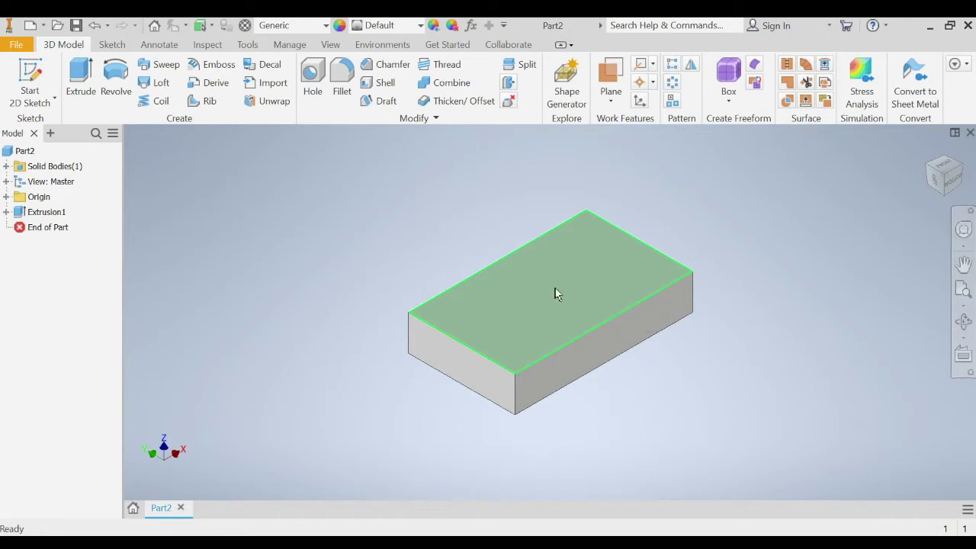
{"action": "mouse_move", "coordinate": [555, 288]}
{"action": "left_click", "coordinate": [580, 315]}
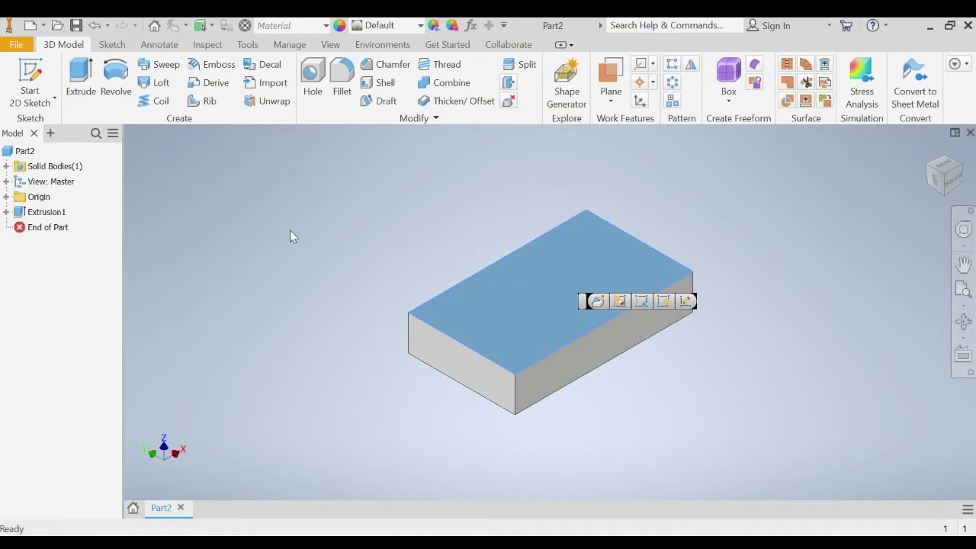
{"action": "left_click", "coordinate": [38, 74]}
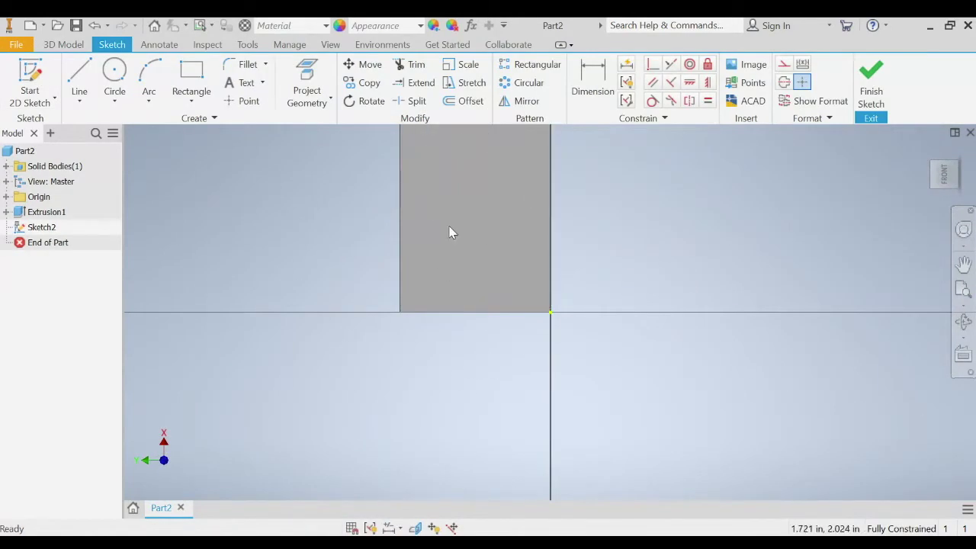
{"action": "left_click", "coordinate": [944, 172]}
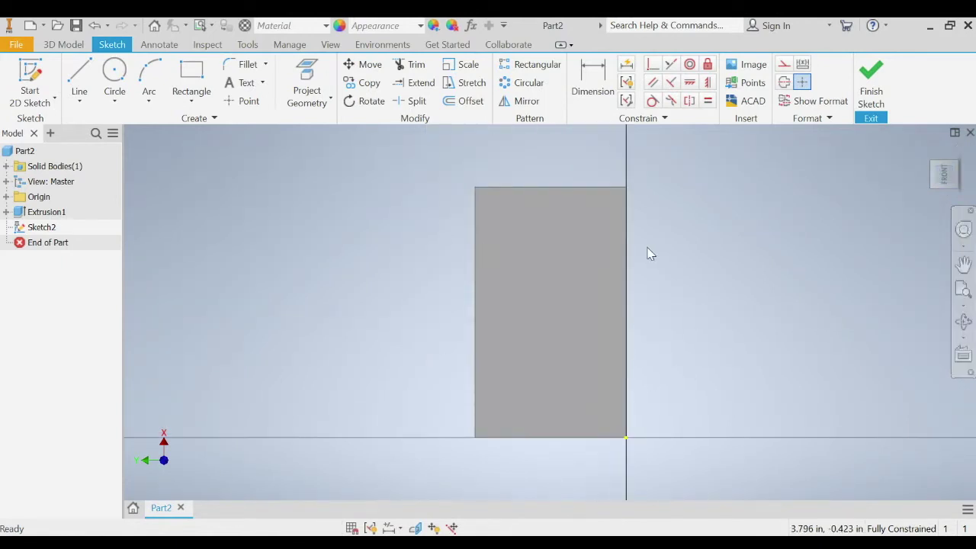
{"action": "left_click", "coordinate": [871, 95]}
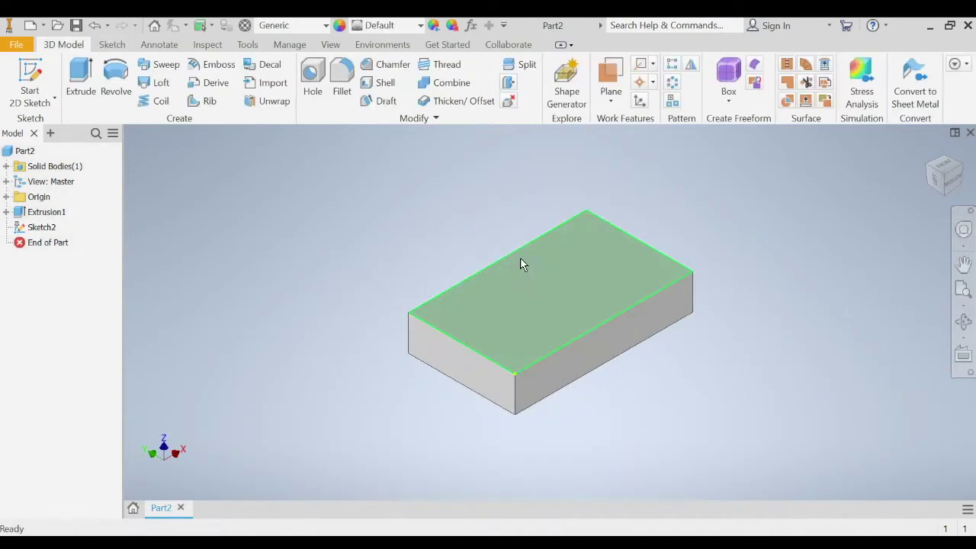
{"action": "left_click", "coordinate": [24, 232]}
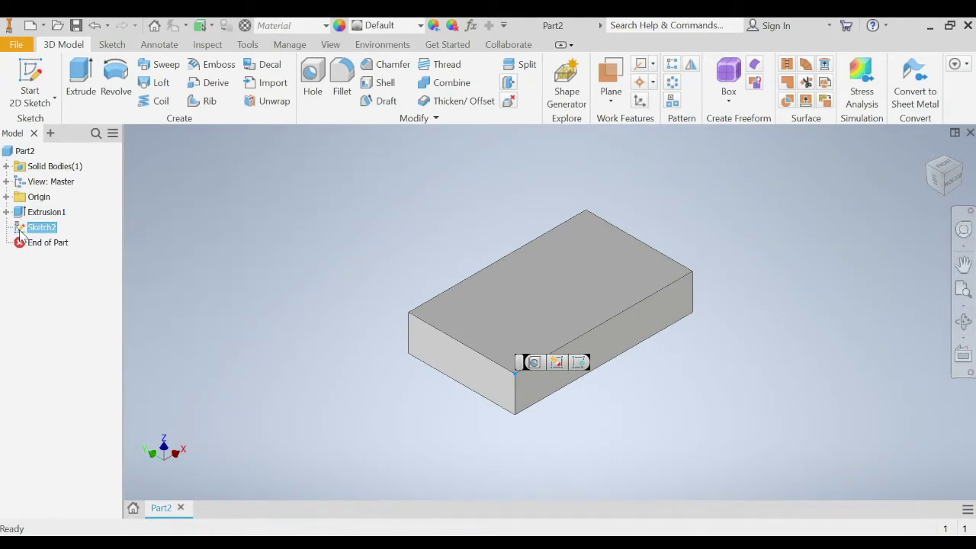
{"action": "right_click", "coordinate": [25, 228]}
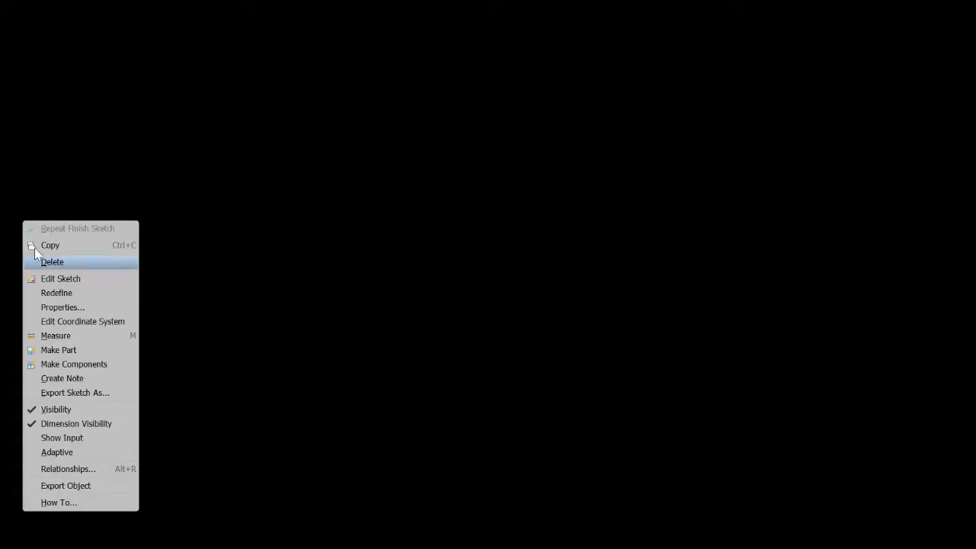
{"action": "left_click", "coordinate": [46, 261]}
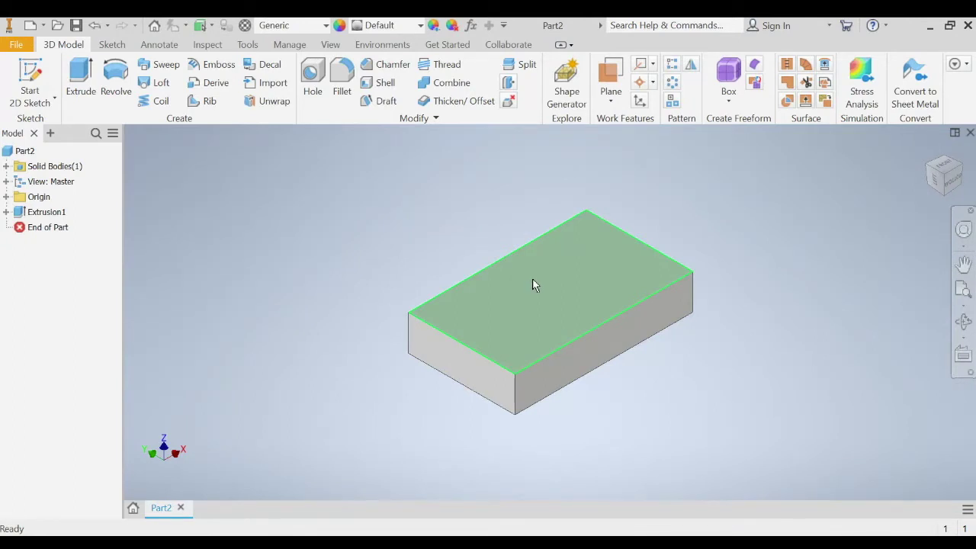
- Start a new 2D sketch on the block's large 5 by 3 in front face
{"action": "mouse_move", "coordinate": [532, 278]}
{"action": "left_click", "coordinate": [554, 287]}
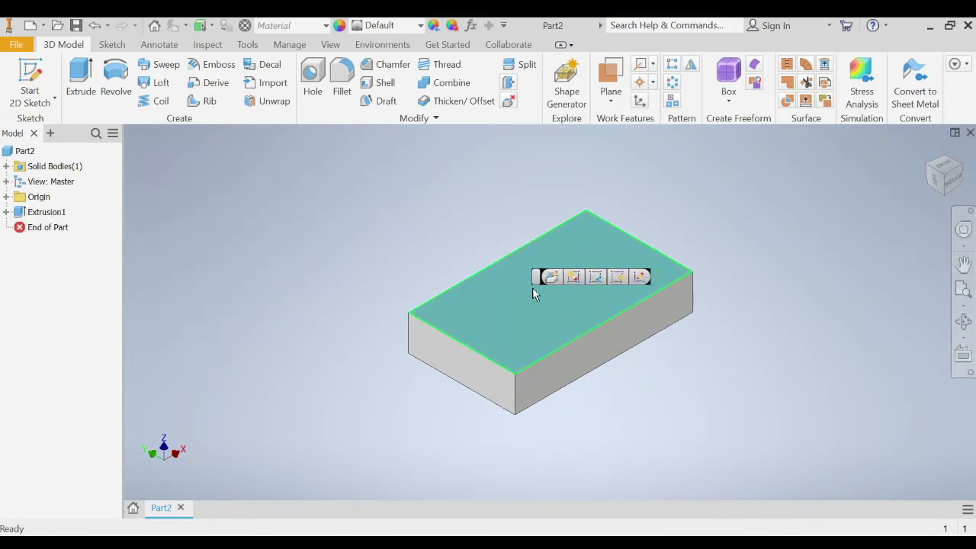
{"action": "right_click", "coordinate": [534, 291]}
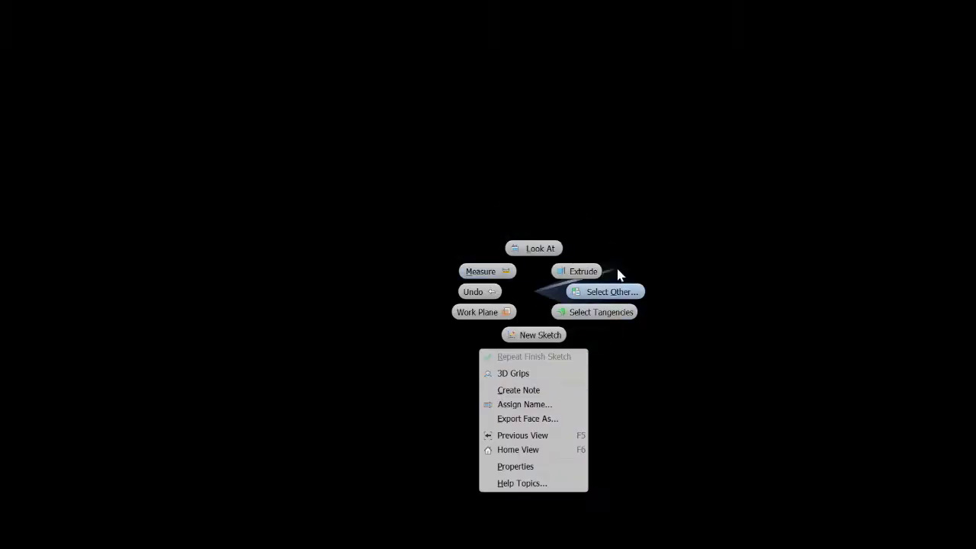
{"action": "left_click", "coordinate": [550, 337]}
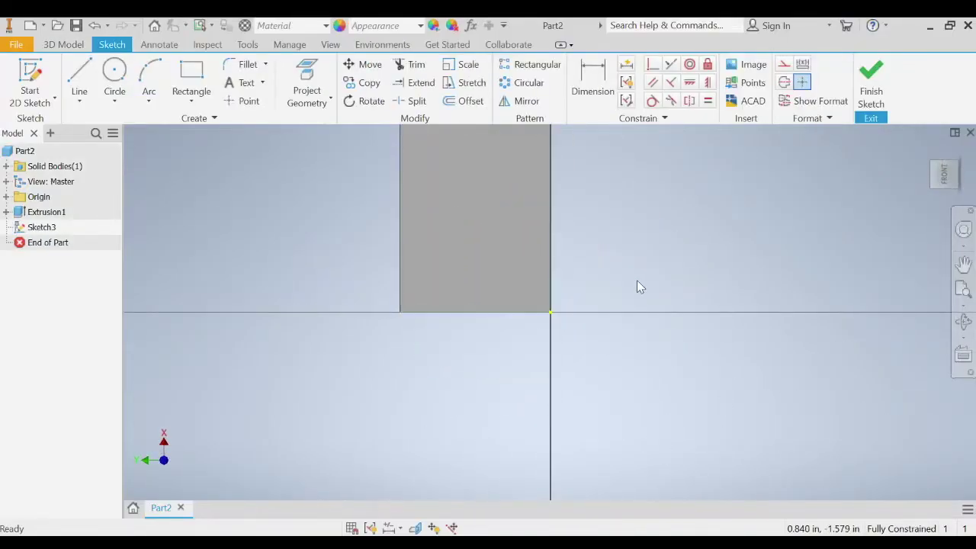
{"action": "left_click", "coordinate": [944, 177]}
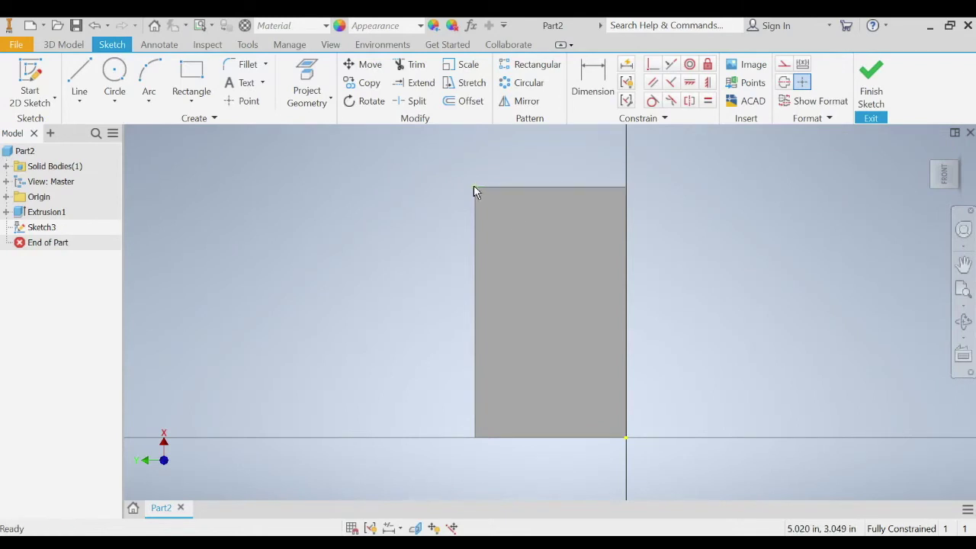
- Draw a rectangle from the face's far corner across its full 3 in width, 0.8 in along the block's length
{"action": "left_click", "coordinate": [194, 75]}
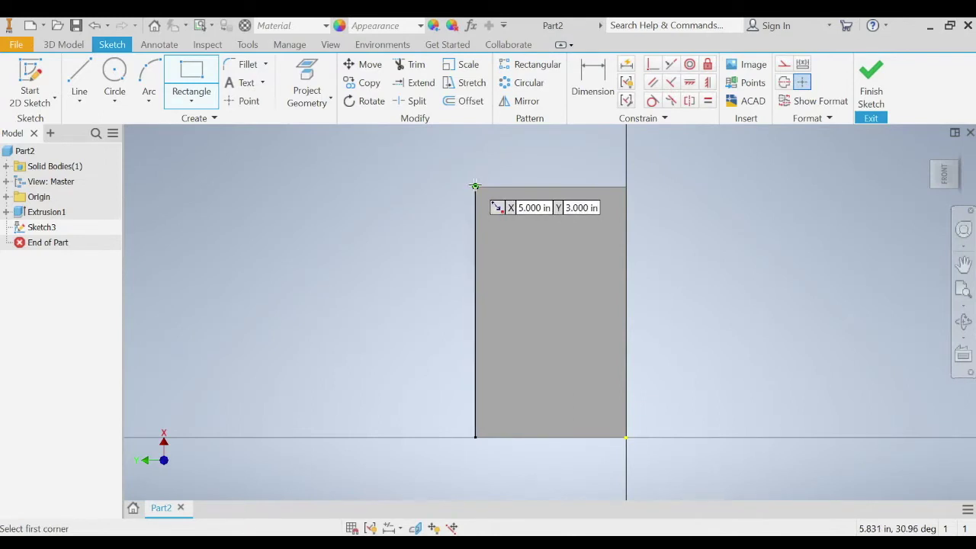
{"action": "left_click", "coordinate": [475, 186]}
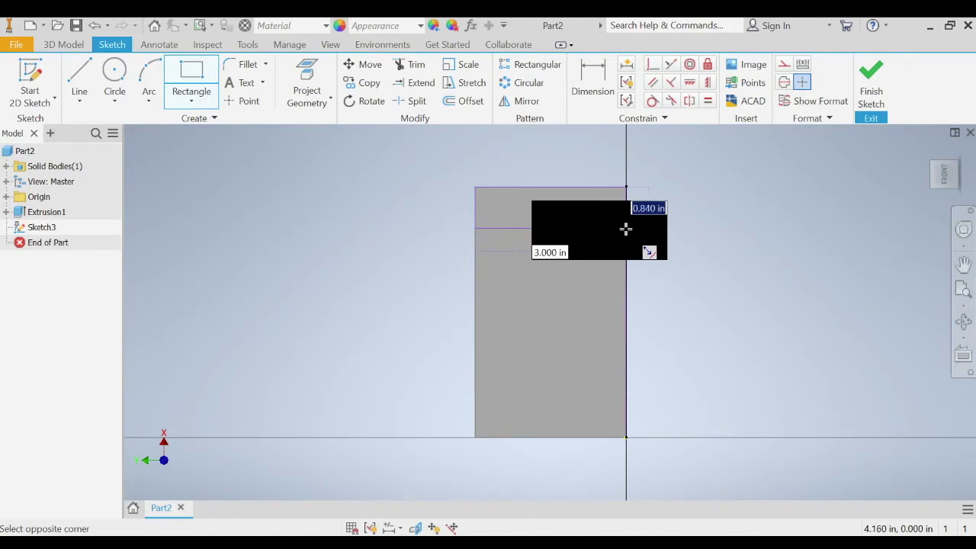
{"action": "type", "text": ".8"}
{"action": "key", "text": "Return"}
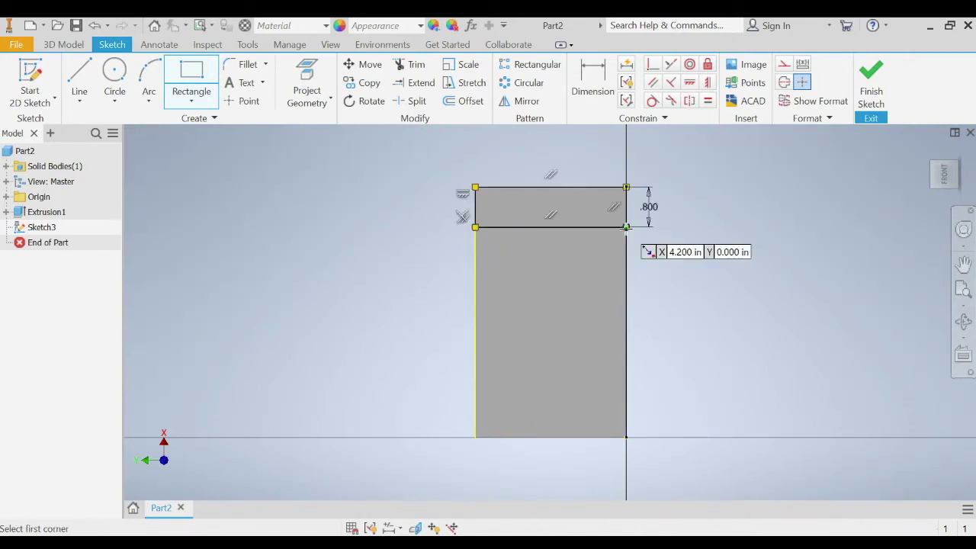
{"action": "left_click", "coordinate": [685, 213]}
{"action": "right_click", "coordinate": [695, 226]}
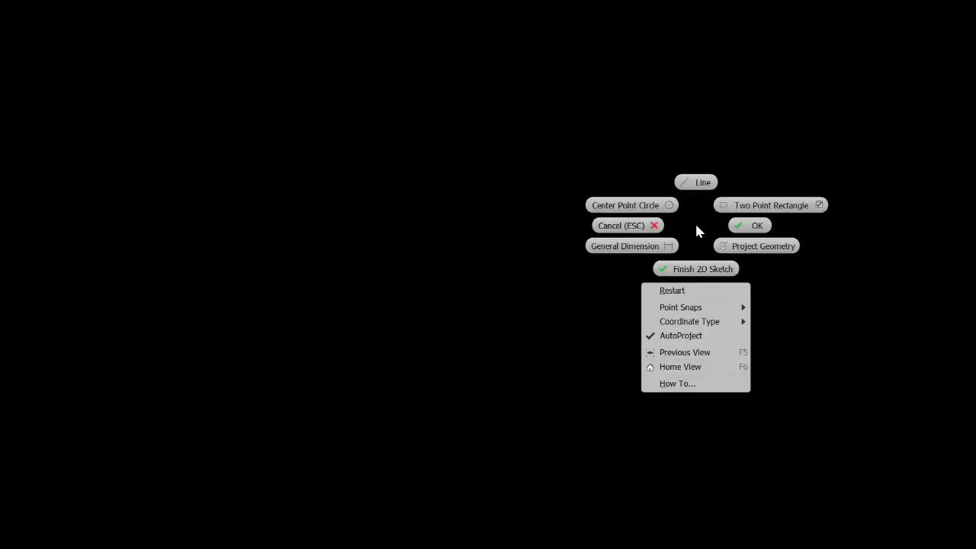
{"action": "left_click", "coordinate": [645, 224]}
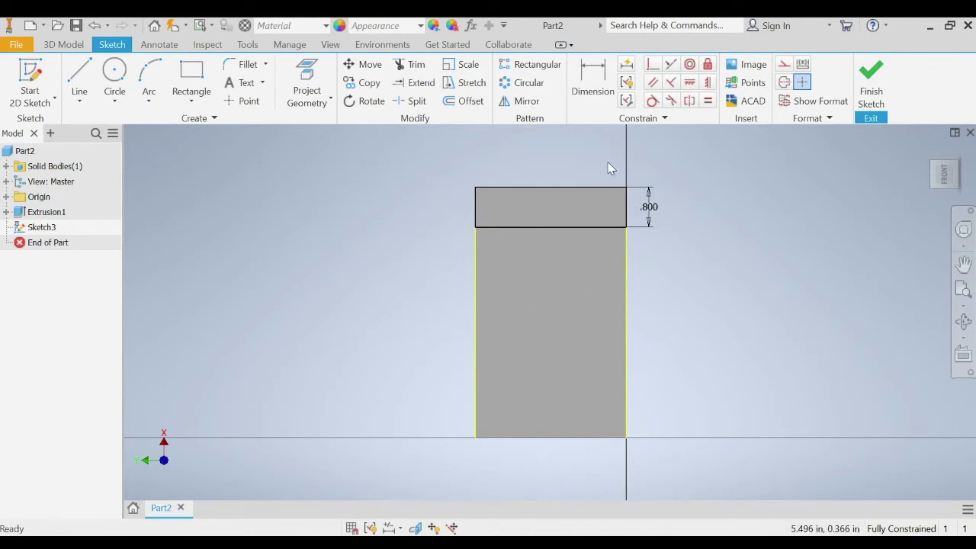
- Finish the sketch and extrude the 3 by 0.8 in rectangle 3 in outward from the block, joined to the existing solid
{"action": "left_click", "coordinate": [875, 103]}
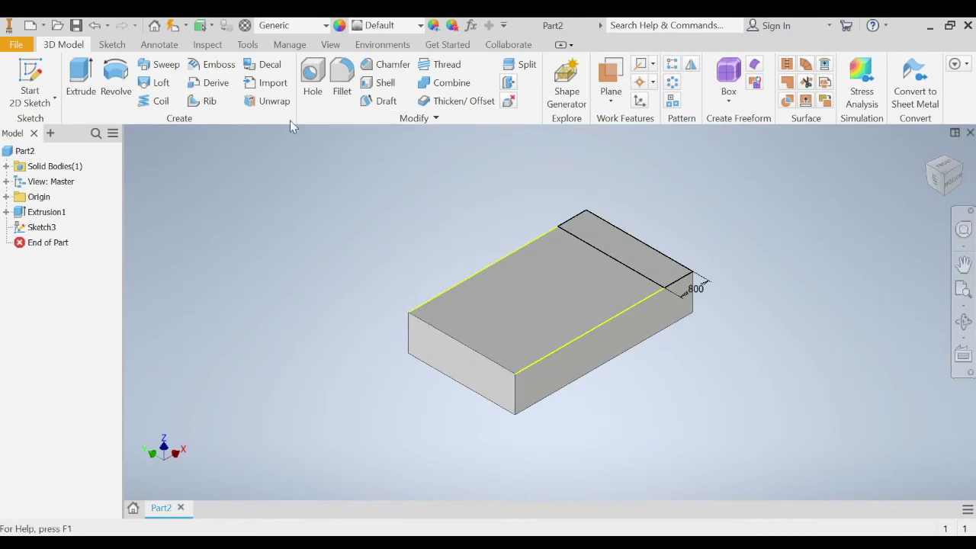
{"action": "left_click", "coordinate": [81, 76]}
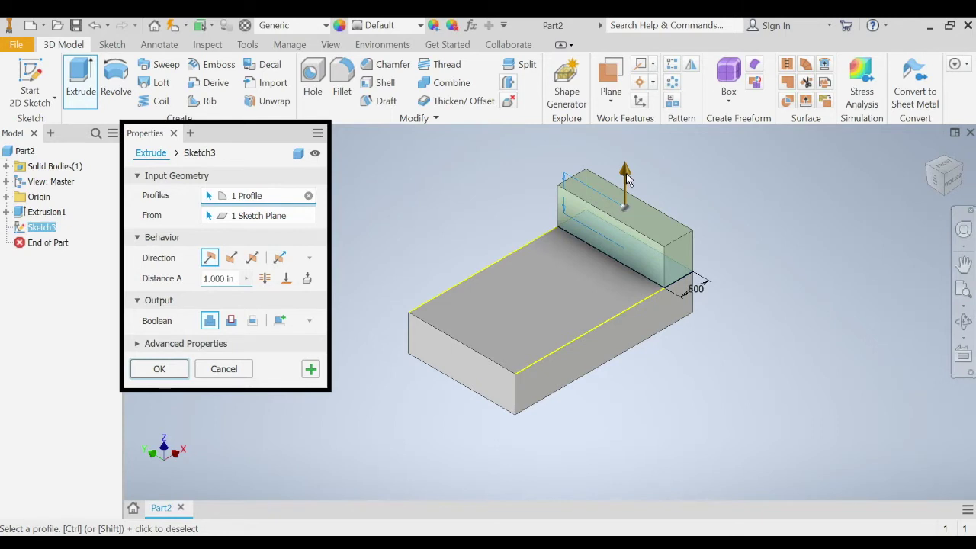
{"action": "double_click", "coordinate": [206, 278]}
{"action": "type", "text": "2"}
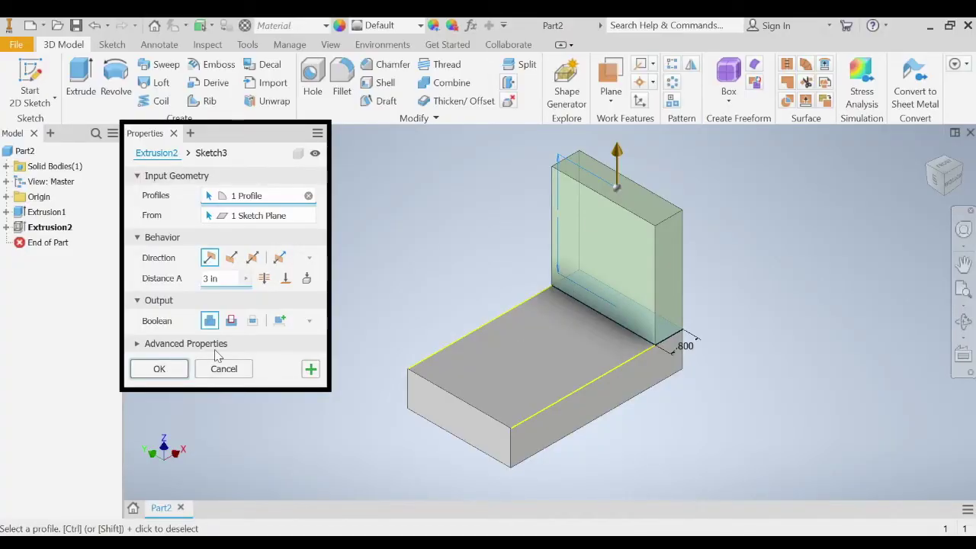
{"action": "left_click", "coordinate": [159, 369]}
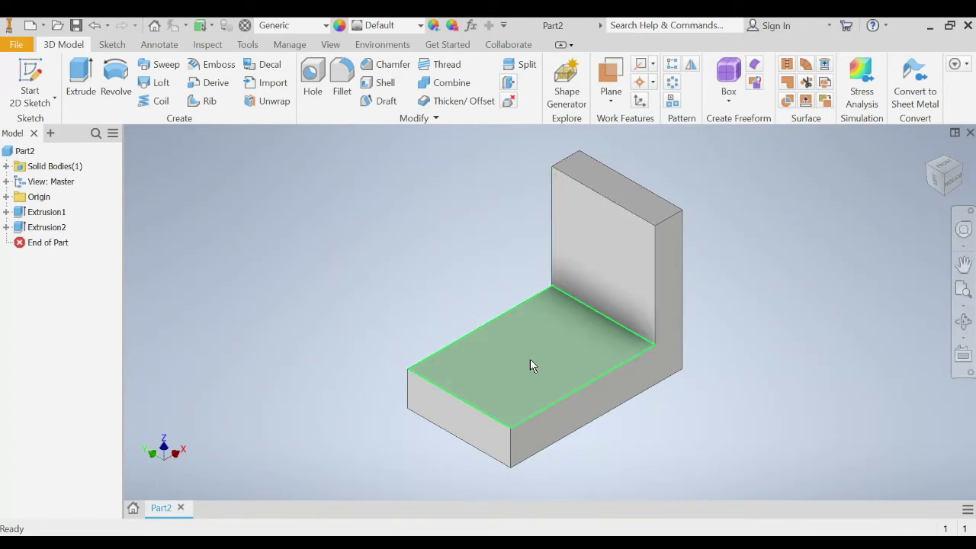
- Start a new 2D sketch on the base block's large face in front of the upright wall, viewed straight on
{"action": "mouse_move", "coordinate": [530, 360]}
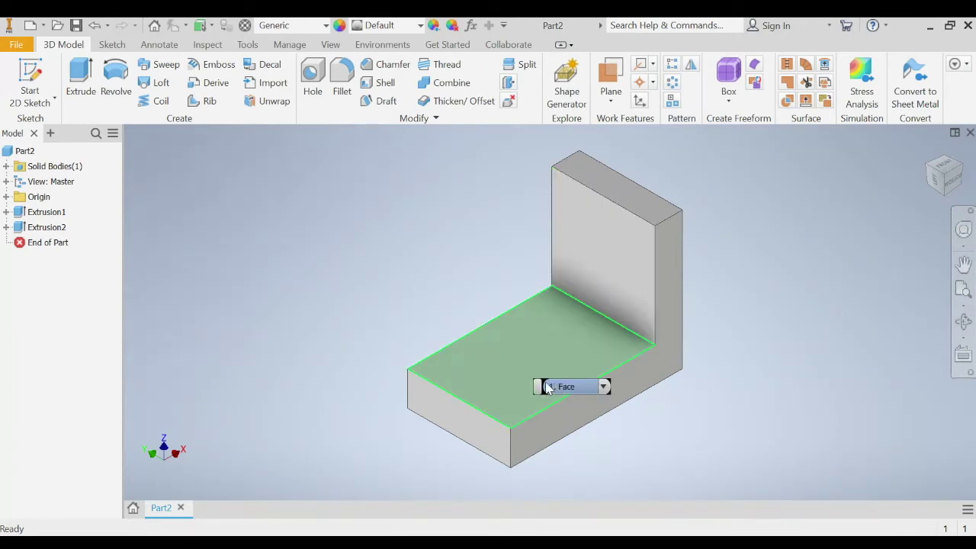
{"action": "right_click", "coordinate": [521, 333]}
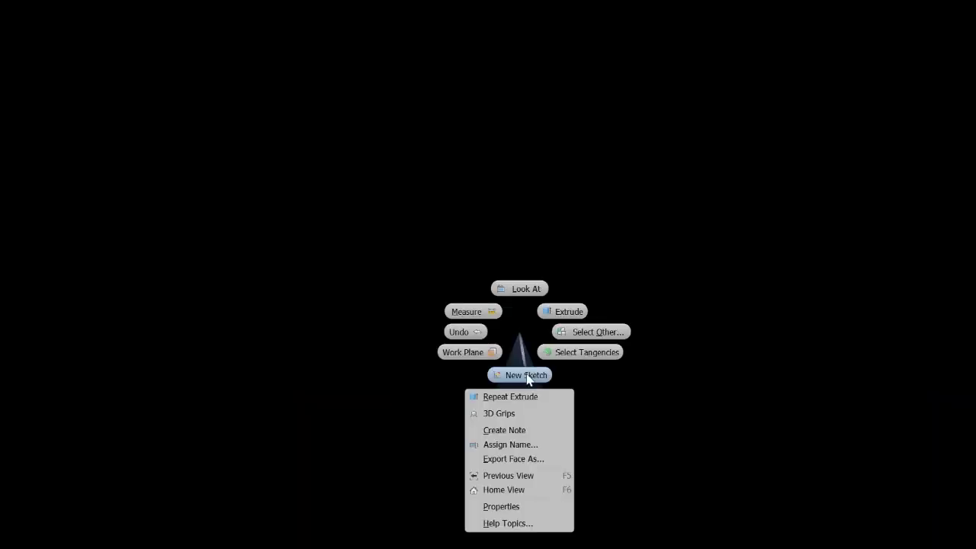
{"action": "left_click", "coordinate": [527, 375]}
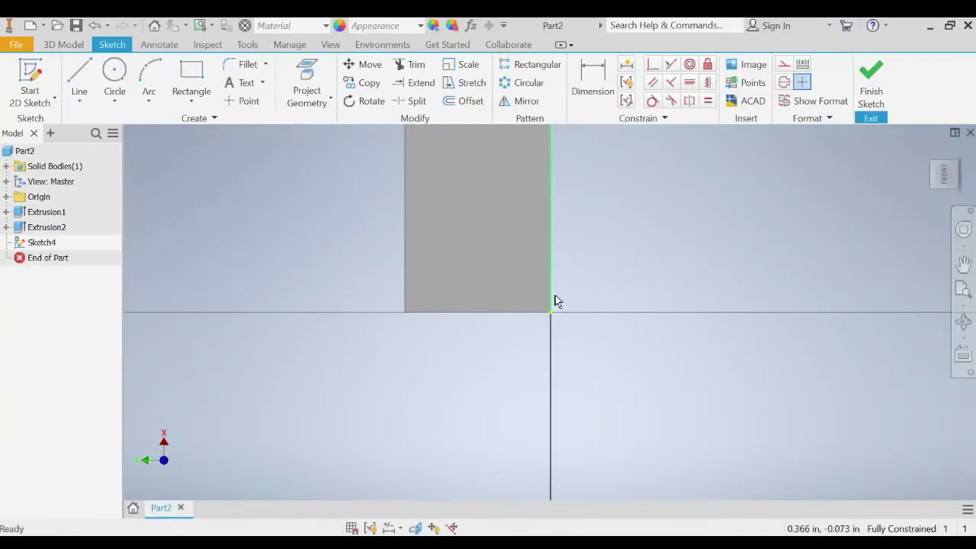
{"action": "left_click", "coordinate": [944, 174]}
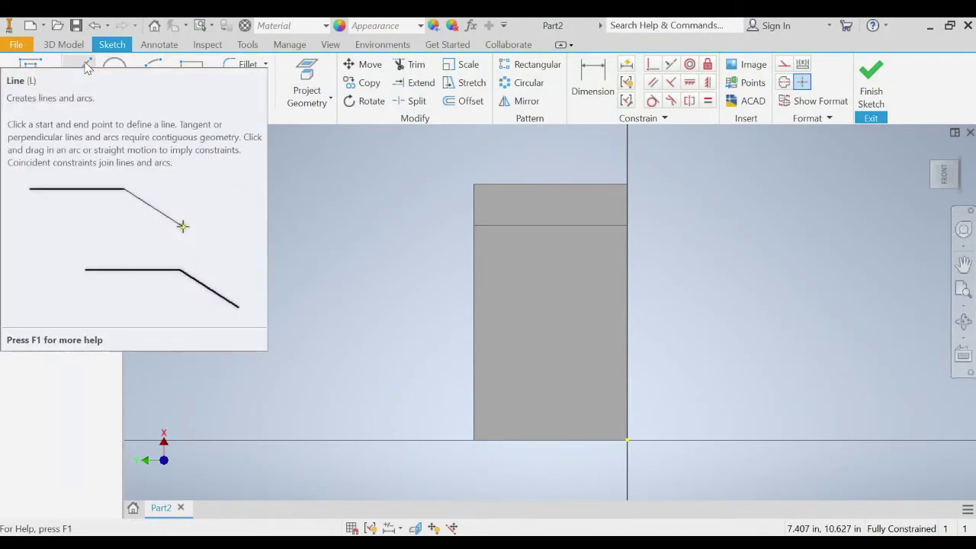
- Draw a rectangle starting on the face's short edge opposite the wall, 1.5 in along the block and about 1.47 in wide
{"action": "left_click", "coordinate": [199, 68]}
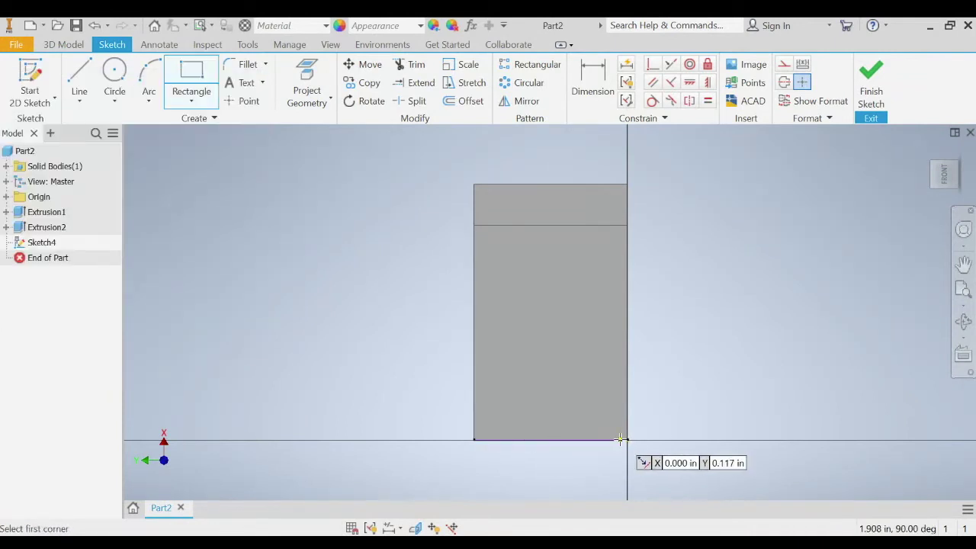
{"action": "left_click", "coordinate": [515, 440]}
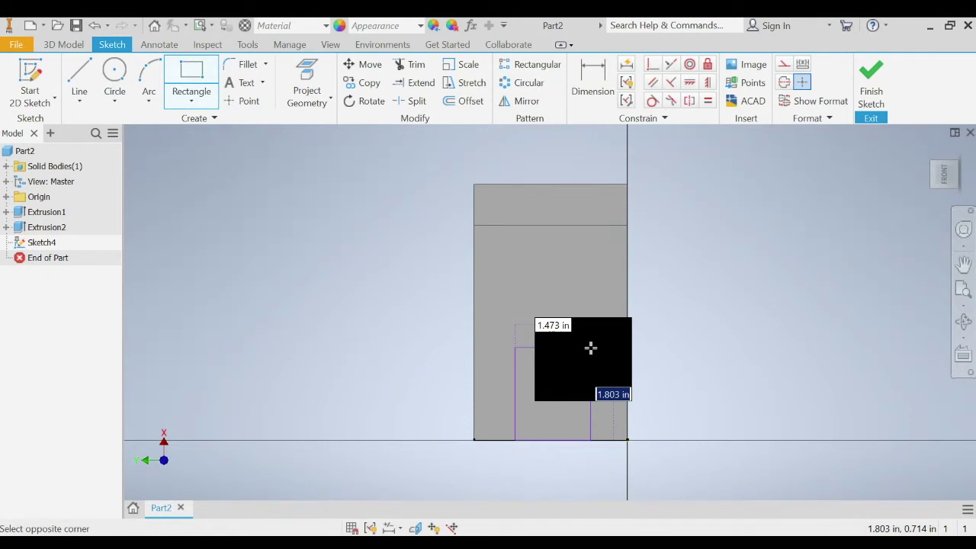
{"action": "type", "text": "1.5"}
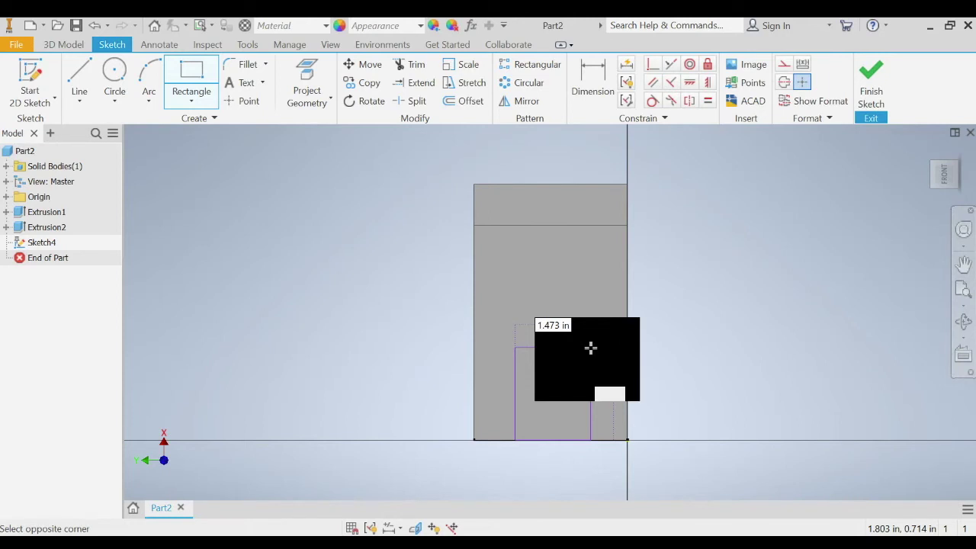
{"action": "key", "text": "Return"}
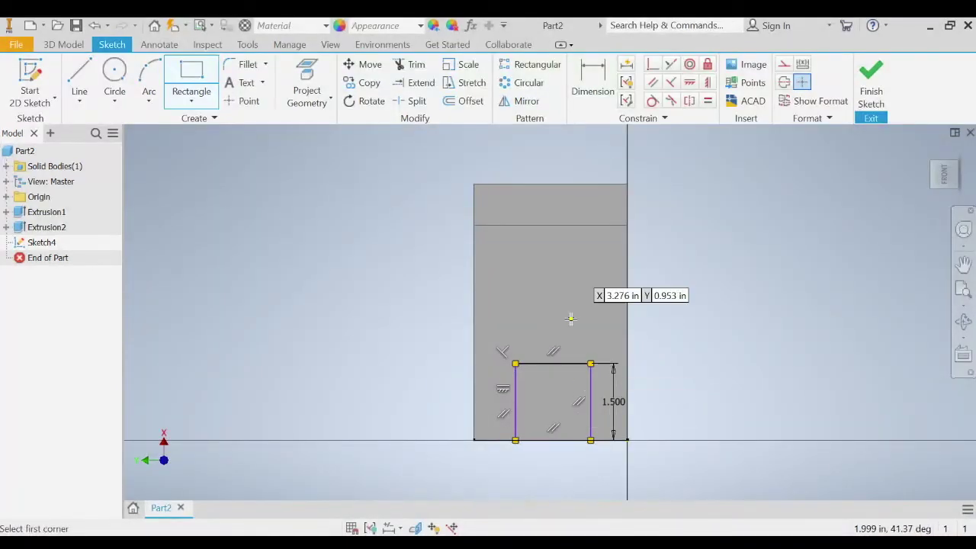
- Dimension the rectangle's width across the block and set it to 1 in
{"action": "left_click", "coordinate": [592, 93]}
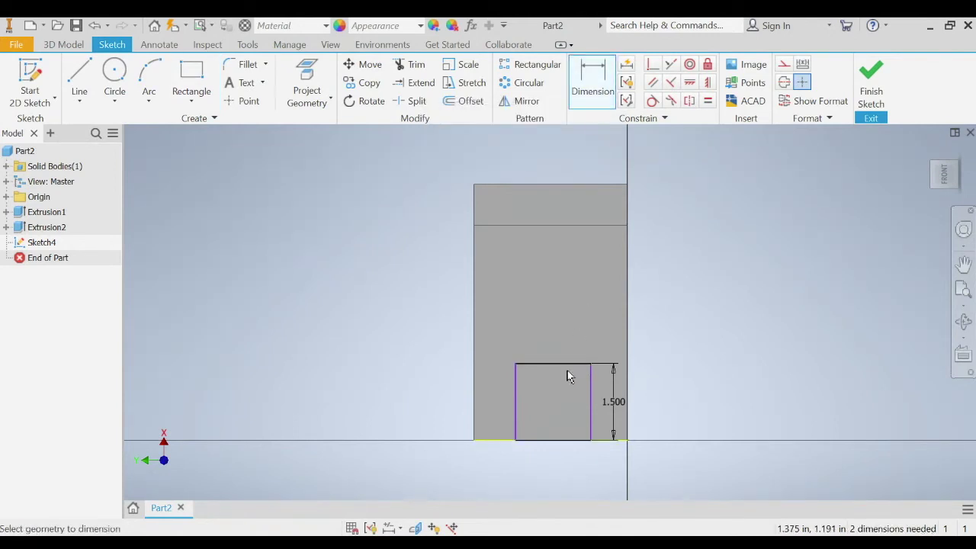
{"action": "left_click", "coordinate": [563, 319]}
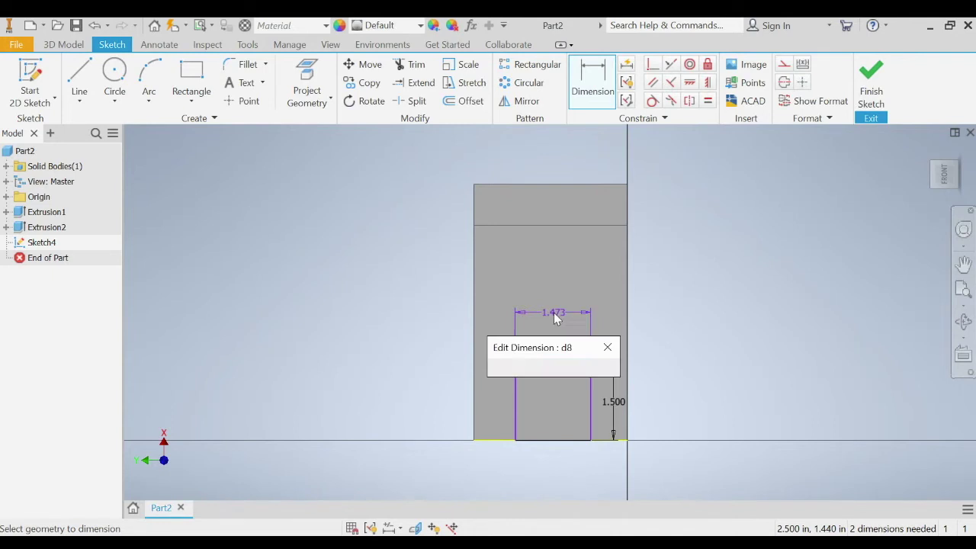
{"action": "type", "text": "1"}
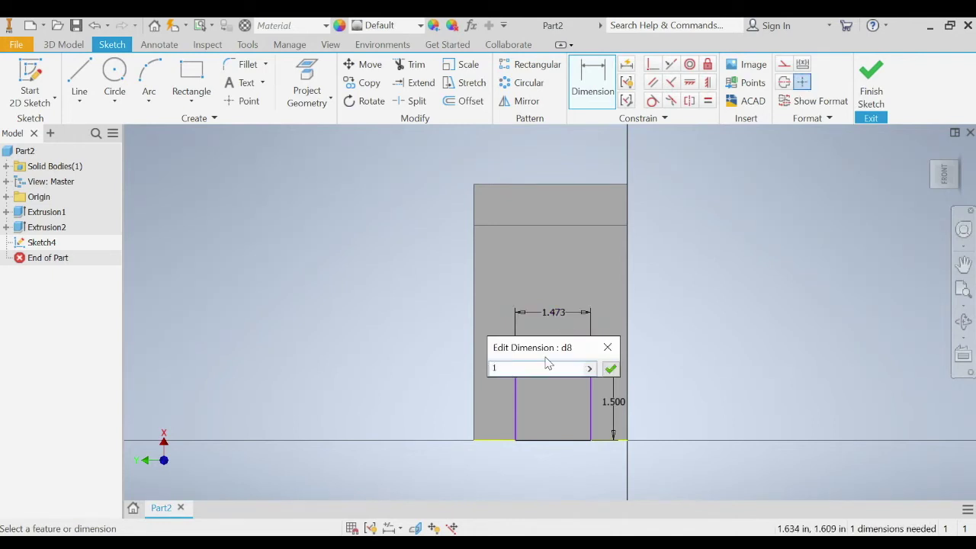
{"action": "key", "text": "Return"}
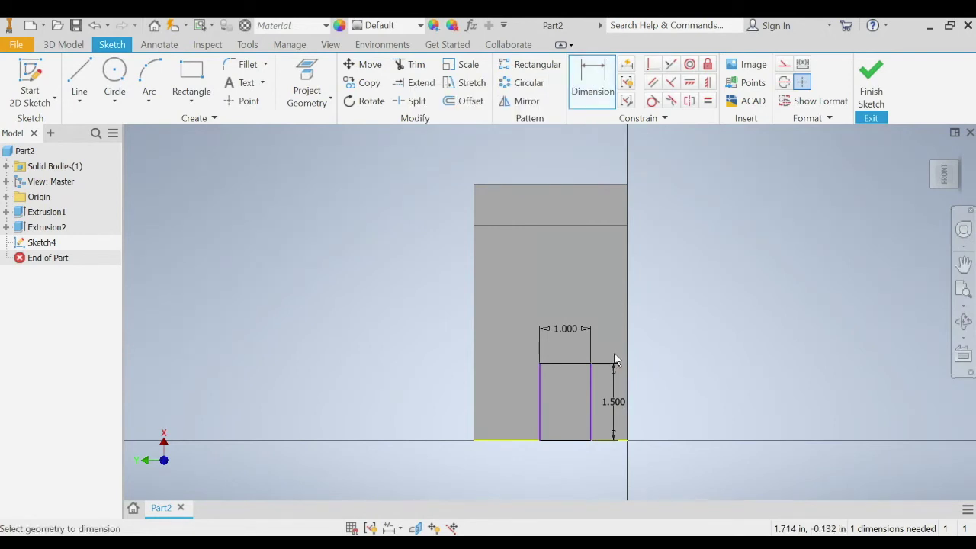
{"action": "left_click", "coordinate": [526, 442]}
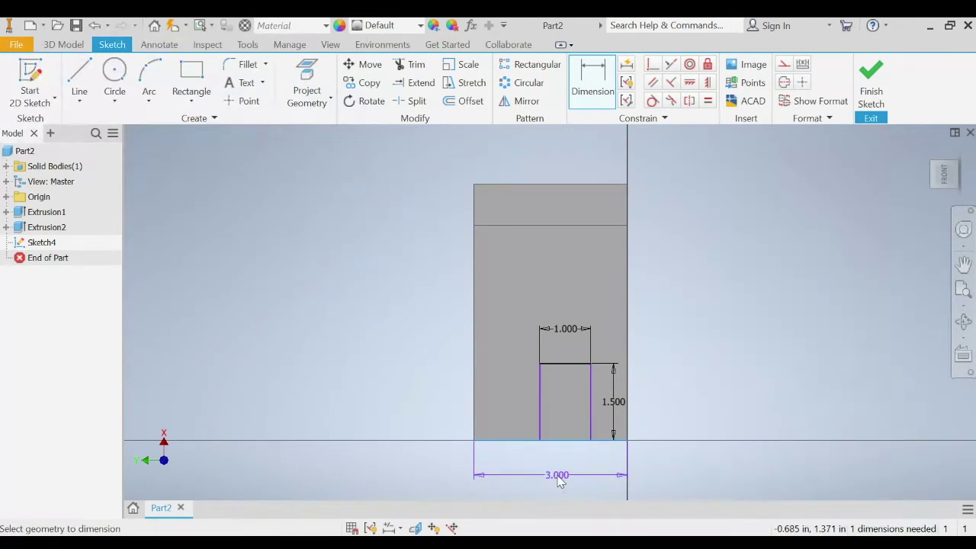
{"action": "left_click", "coordinate": [557, 479]}
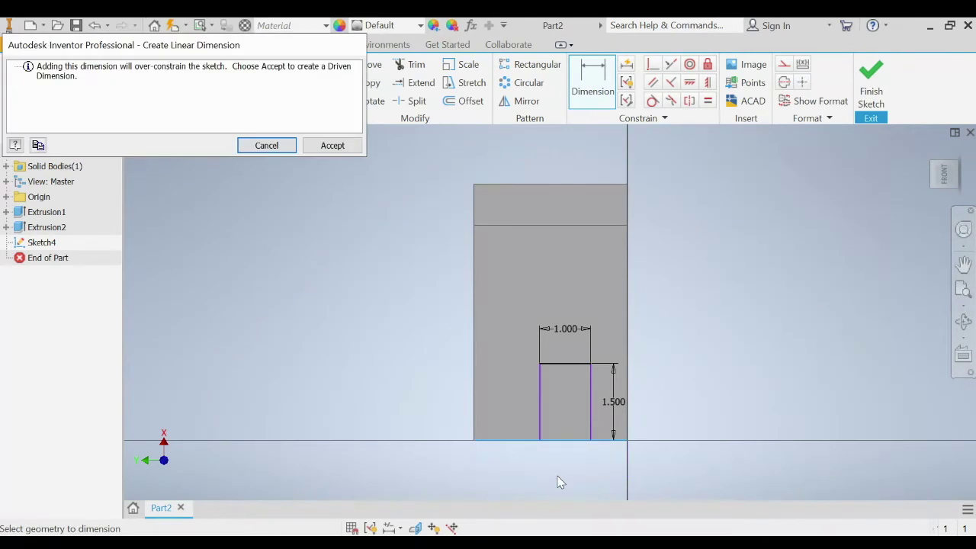
{"action": "left_click", "coordinate": [267, 146]}
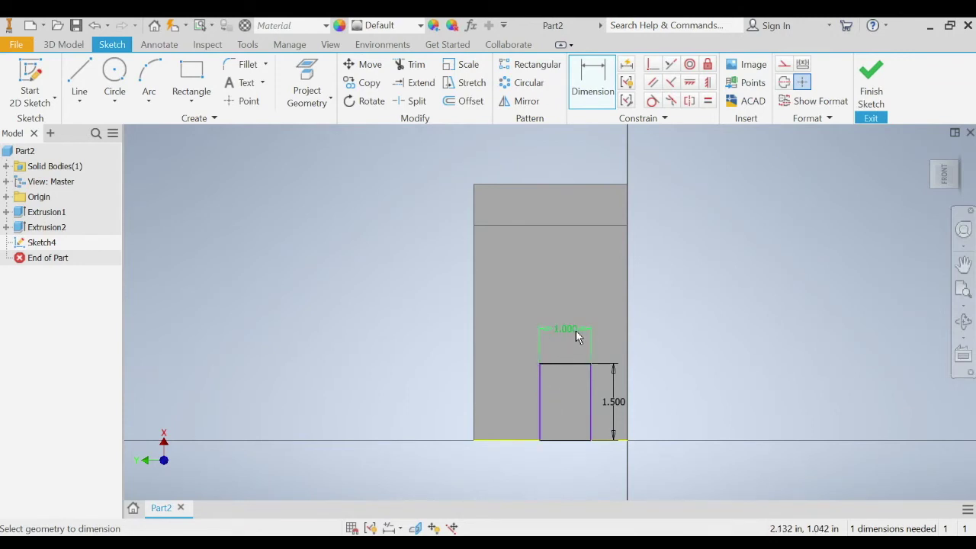
- Dimension the gap between the rectangle's long side and the face's long edge away from the origin
{"action": "left_click", "coordinate": [552, 336]}
{"action": "left_click", "coordinate": [540, 395]}
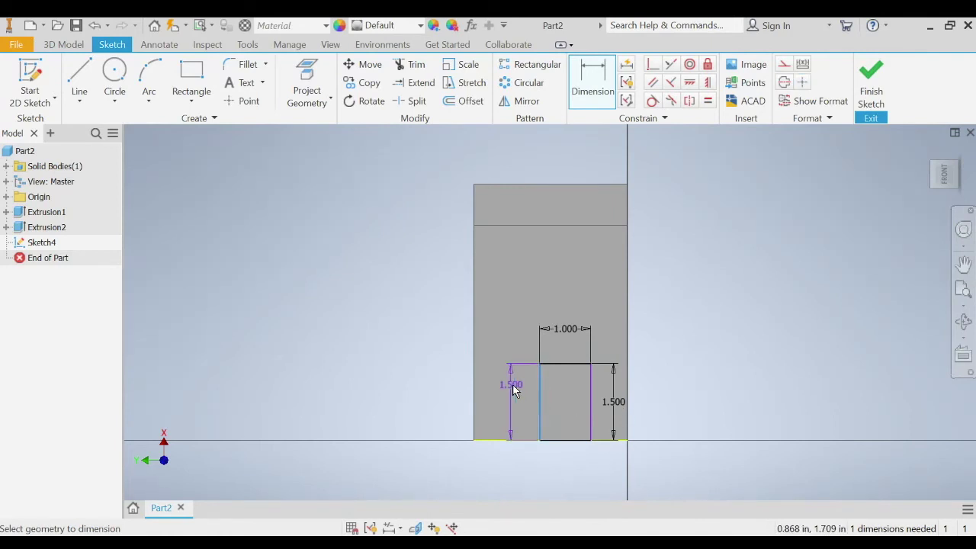
{"action": "left_click", "coordinate": [477, 392]}
{"action": "left_click", "coordinate": [504, 468]}
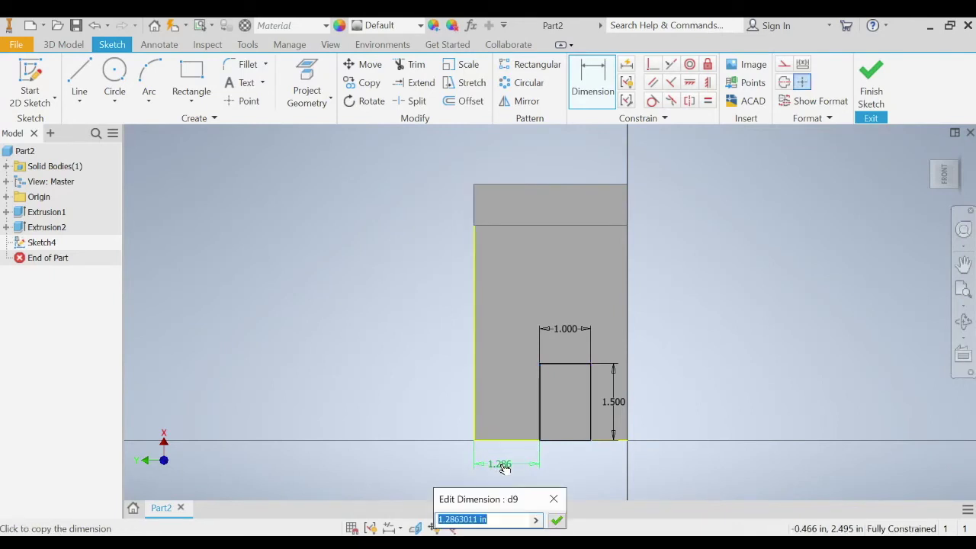
{"action": "scroll", "coordinate": [504, 464], "scroll_direction": "down", "scroll_amount": 6}
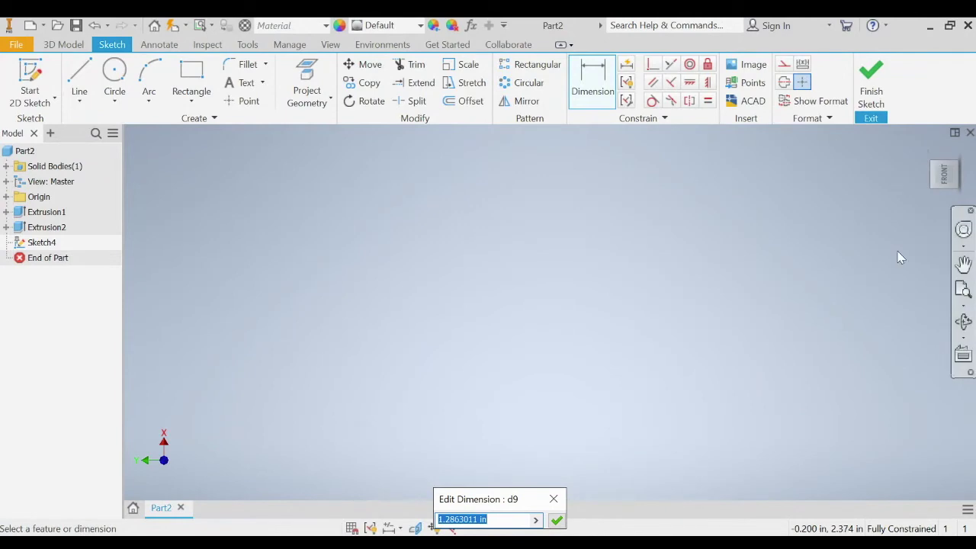
{"action": "left_click", "coordinate": [944, 174]}
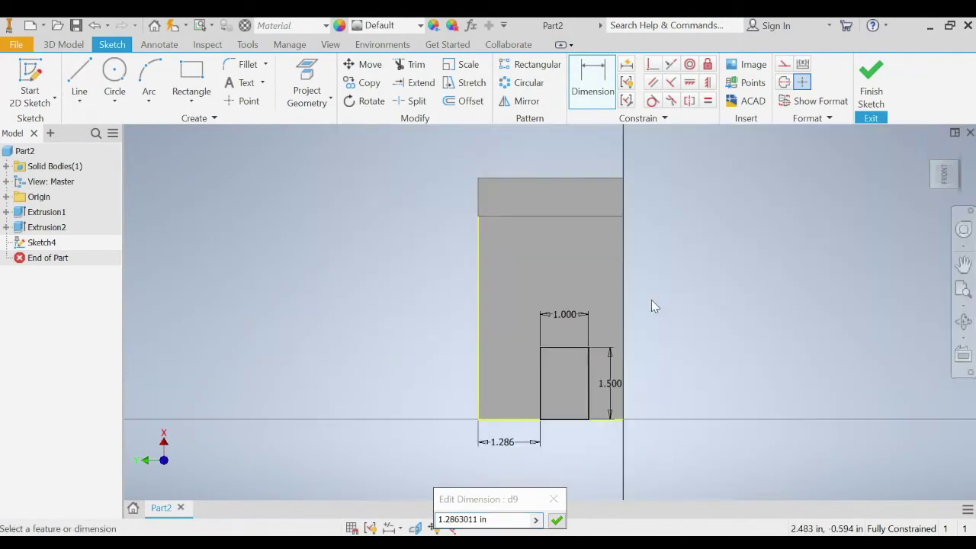
{"action": "right_click", "coordinate": [502, 440]}
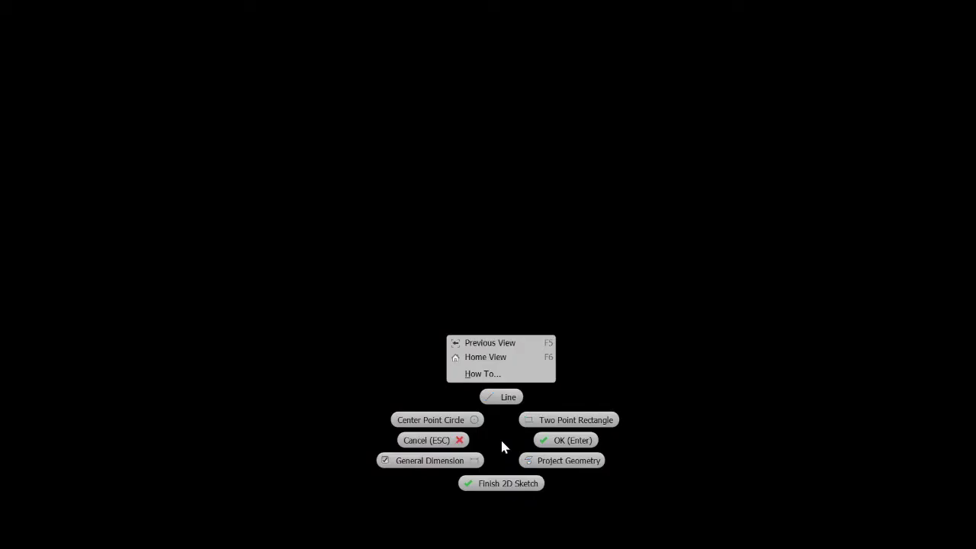
{"action": "left_click", "coordinate": [498, 448]}
{"action": "left_click", "coordinate": [506, 445]}
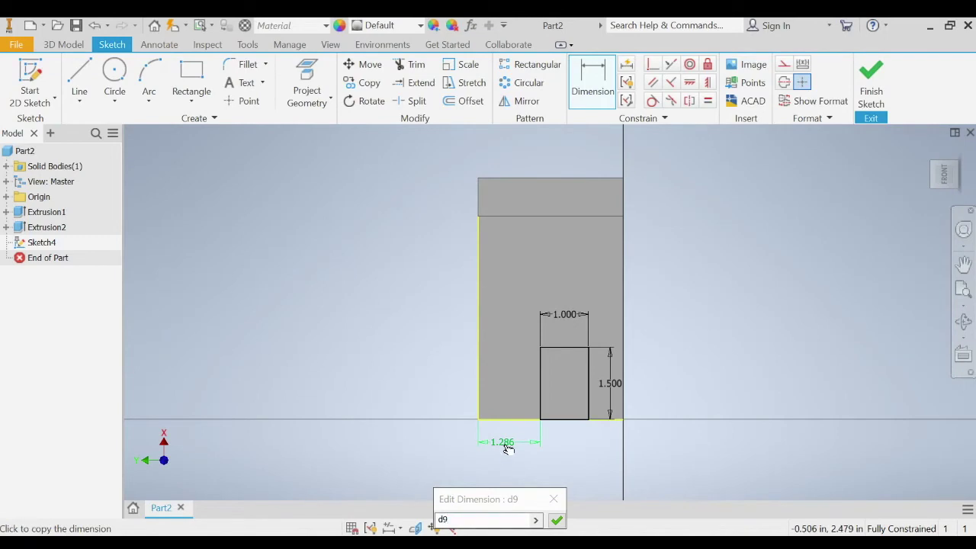
{"action": "right_click", "coordinate": [503, 446]}
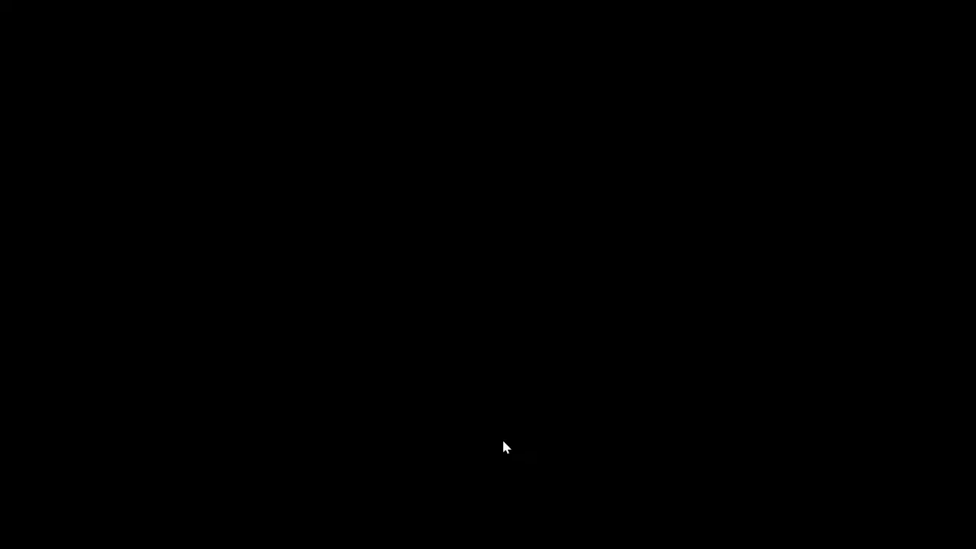
{"action": "left_click", "coordinate": [503, 441]}
{"action": "right_click", "coordinate": [504, 441]}
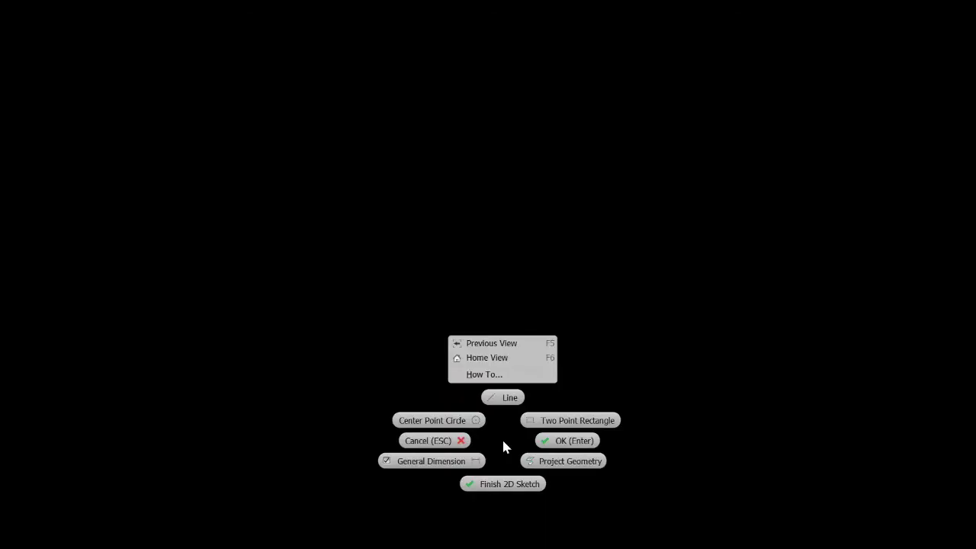
{"action": "right_click", "coordinate": [365, 286]}
{"action": "left_click", "coordinate": [322, 293]}
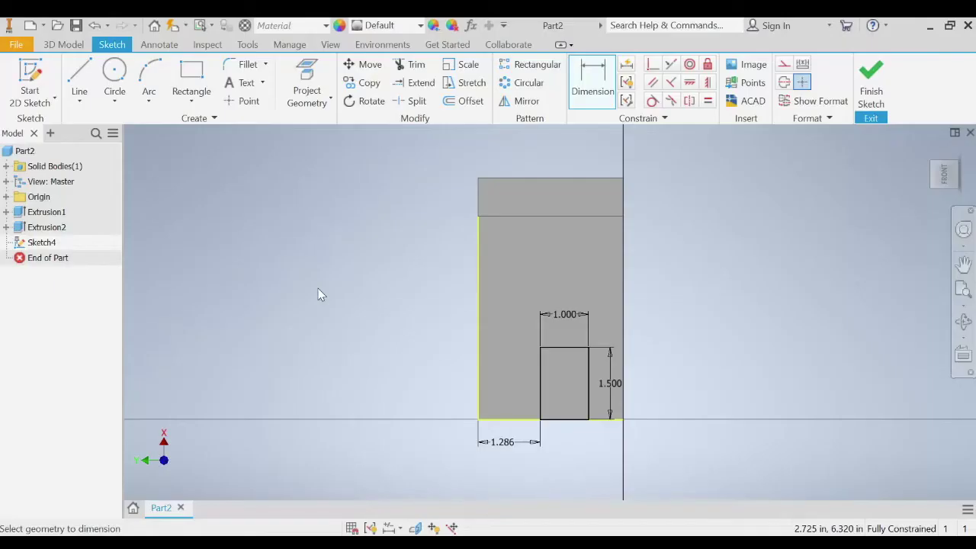
- Set the gap between the rectangle's side and the face's long edge to 1 in
{"action": "left_click", "coordinate": [513, 443]}
{"action": "type", "text": "1"}
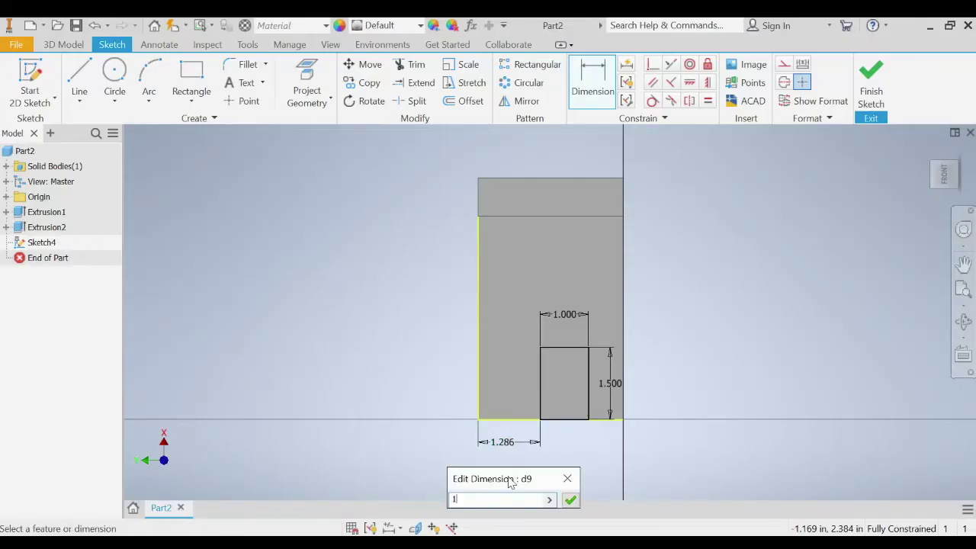
{"action": "key", "text": "Return"}
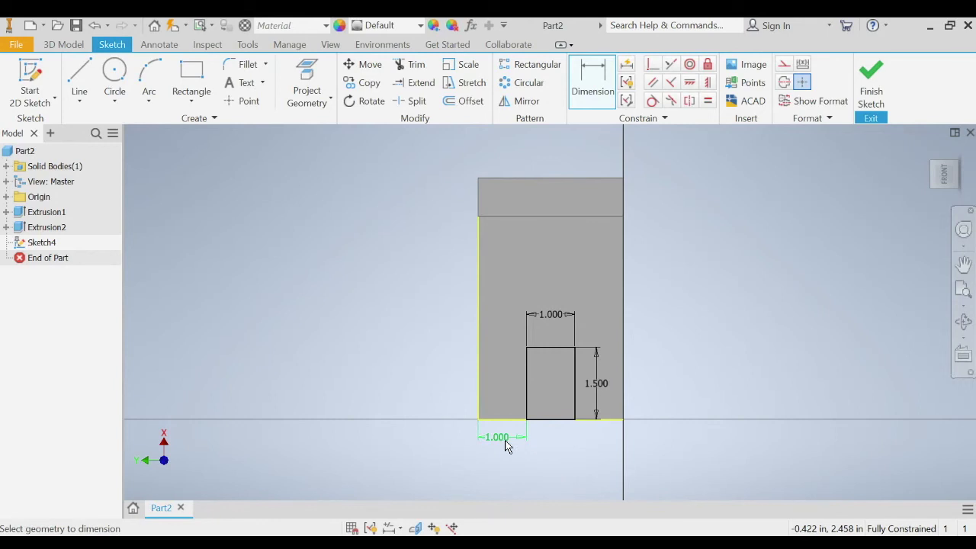
- Try to dimension the gap between the rectangle's other long side and the face's long edge through the origin
{"action": "left_click", "coordinate": [575, 386]}
{"action": "left_click", "coordinate": [623, 381]}
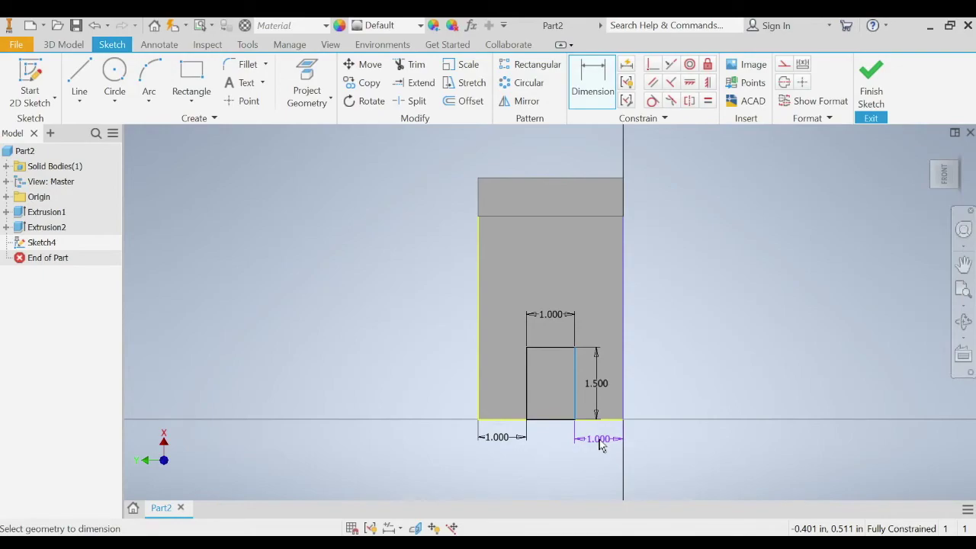
{"action": "right_click", "coordinate": [601, 446]}
{"action": "left_click", "coordinate": [599, 442]}
{"action": "left_click", "coordinate": [593, 439]}
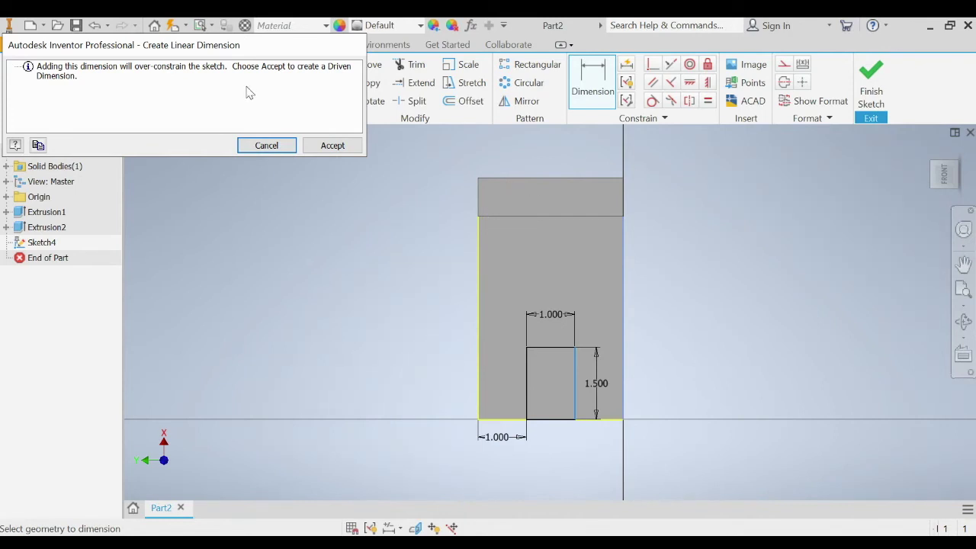
{"action": "left_click", "coordinate": [288, 148]}
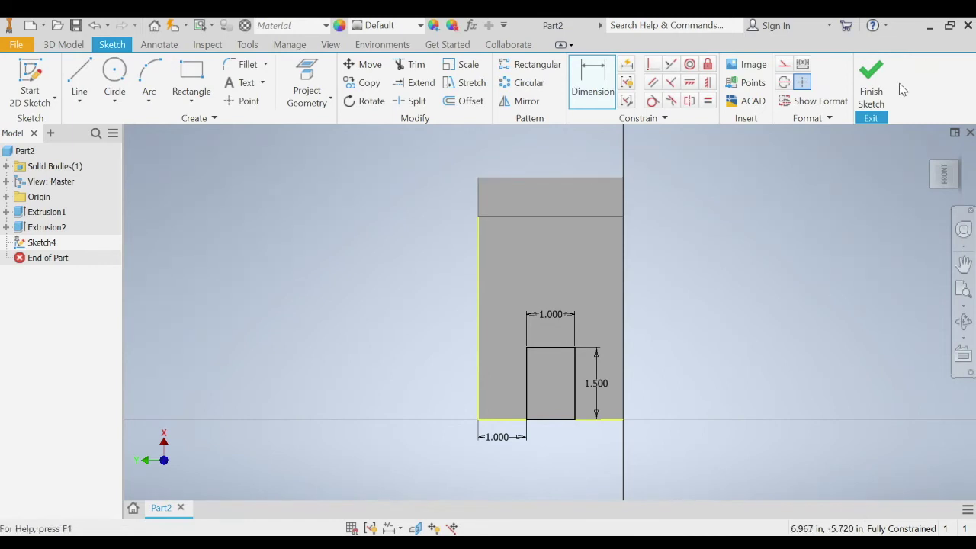
- Finish the sketch containing the 1 by 1.5 in rectangle
{"action": "right_click", "coordinate": [879, 94]}
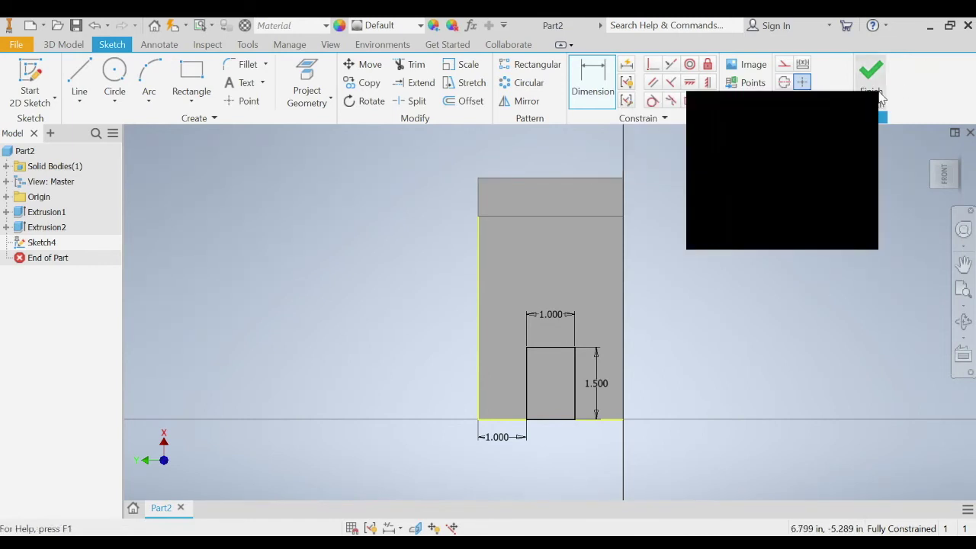
{"action": "left_click", "coordinate": [862, 67]}
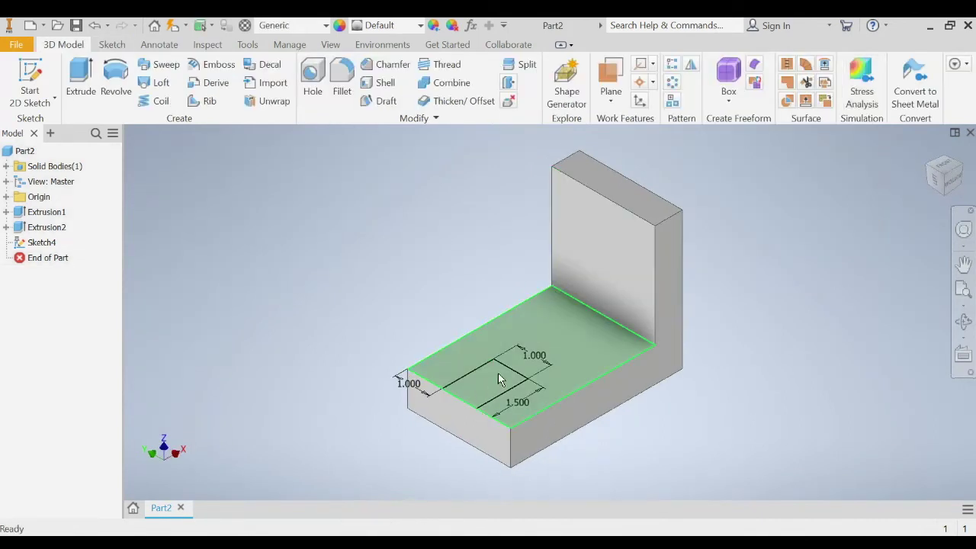
- Extrude the base's 1 by 1.5 in rectangle as a cut 3 in downward through the base
{"action": "right_click", "coordinate": [79, 76]}
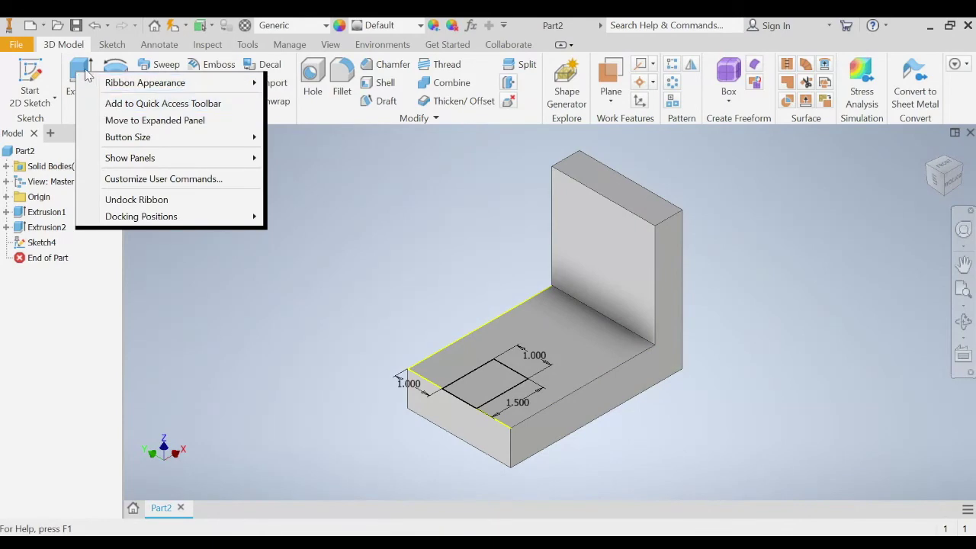
{"action": "left_click", "coordinate": [82, 75]}
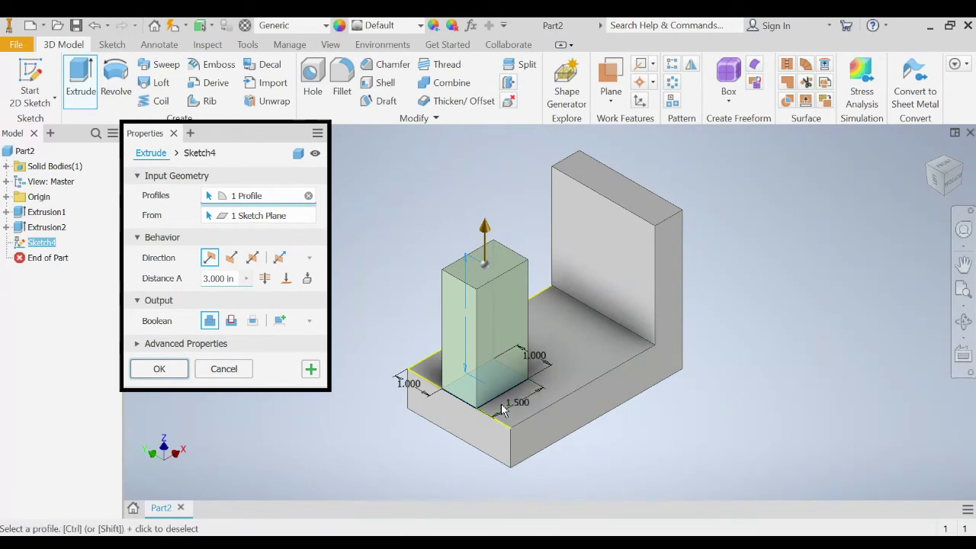
{"action": "left_click", "coordinate": [231, 258]}
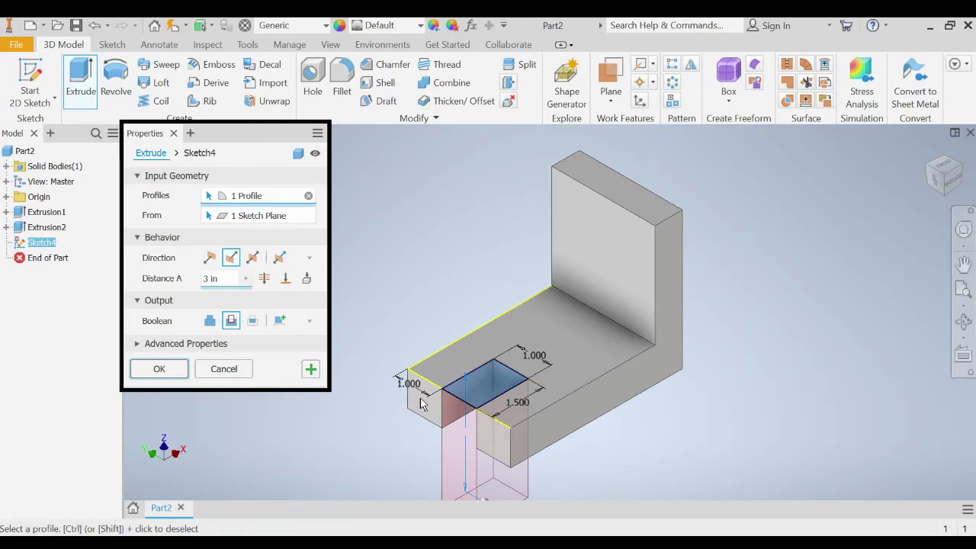
{"action": "left_click", "coordinate": [160, 369]}
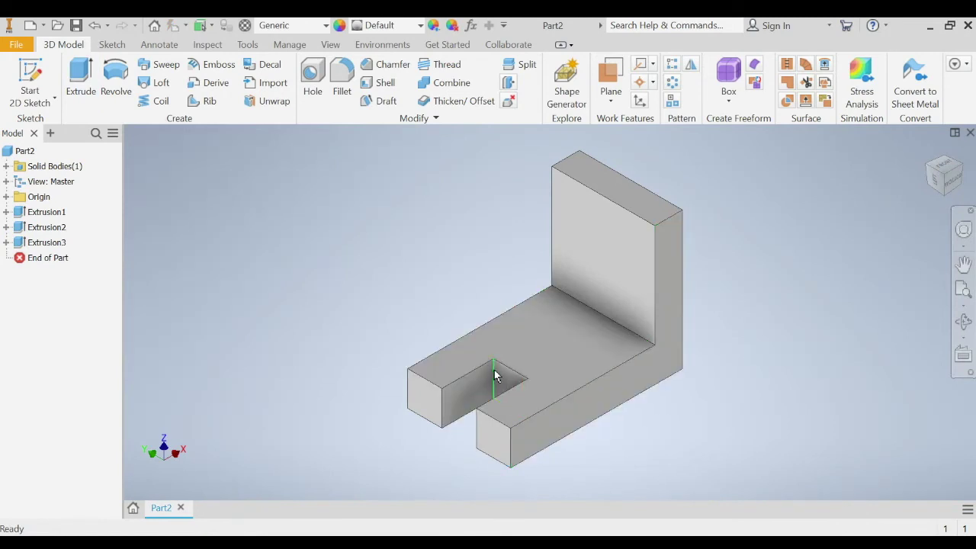
- Start a 2D sketch on the inner face of the upright wall
{"action": "mouse_move", "coordinate": [494, 375]}
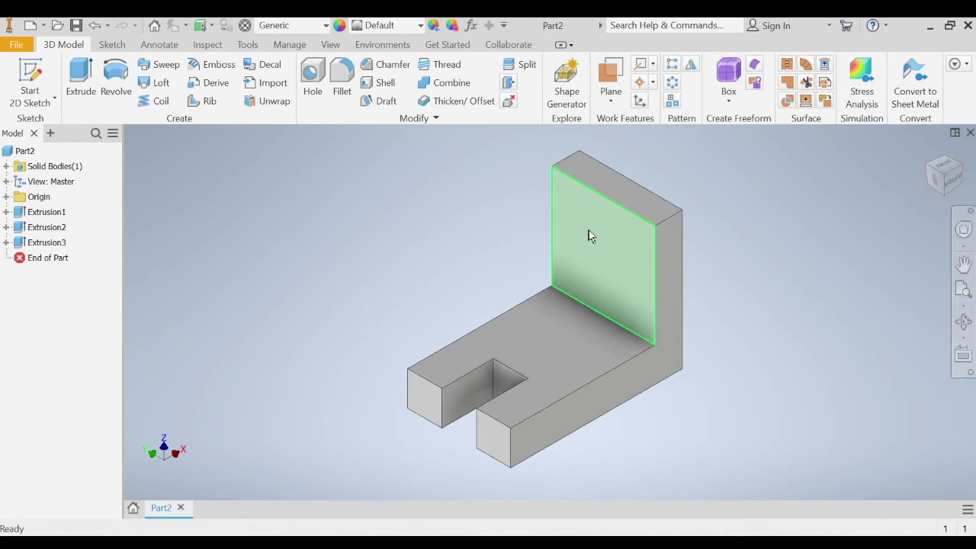
{"action": "left_click", "coordinate": [615, 260]}
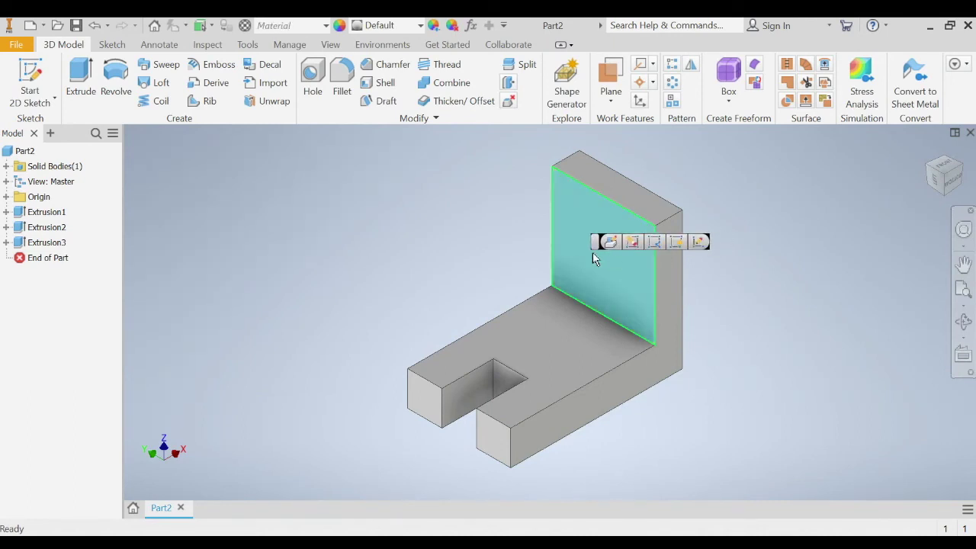
{"action": "left_click", "coordinate": [508, 213]}
{"action": "left_click", "coordinate": [596, 239]}
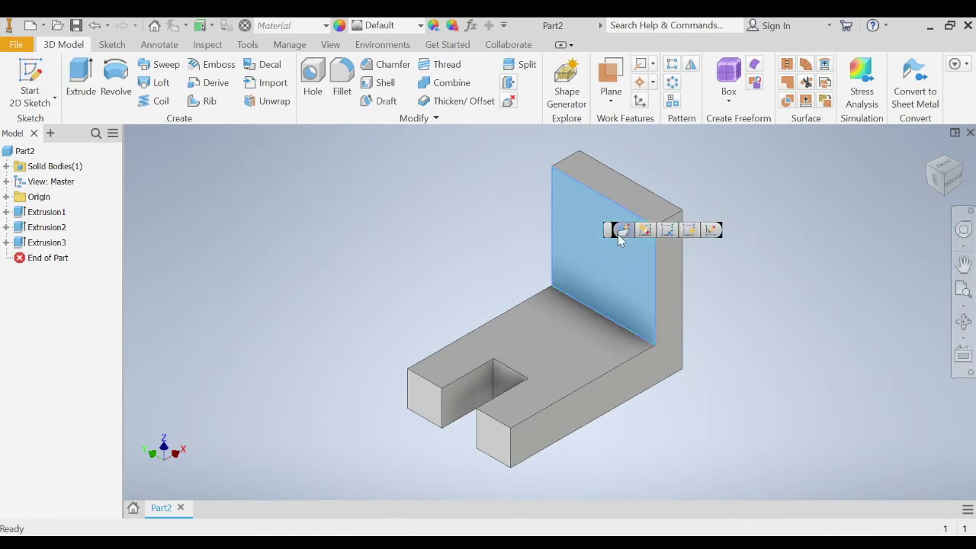
{"action": "left_click", "coordinate": [425, 269]}
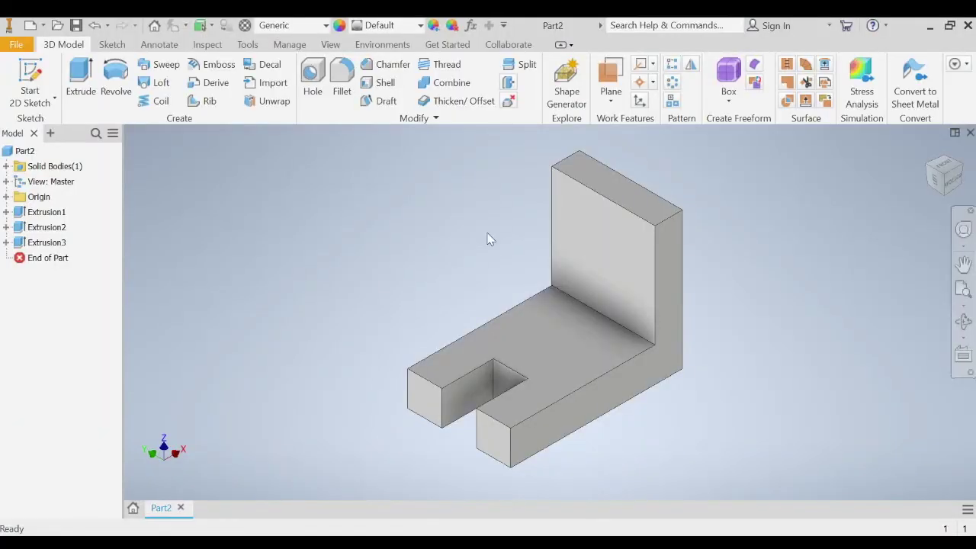
{"action": "left_click", "coordinate": [32, 74]}
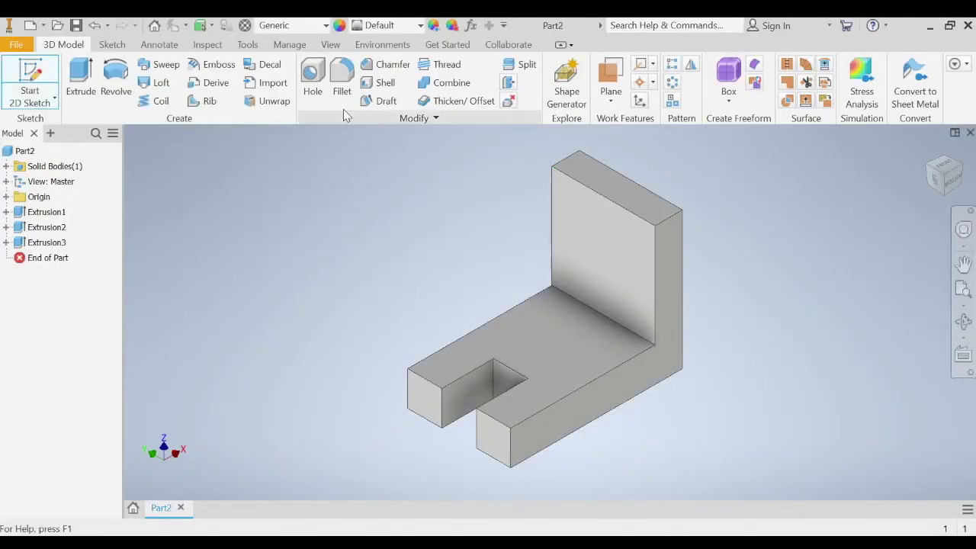
{"action": "left_click", "coordinate": [577, 241]}
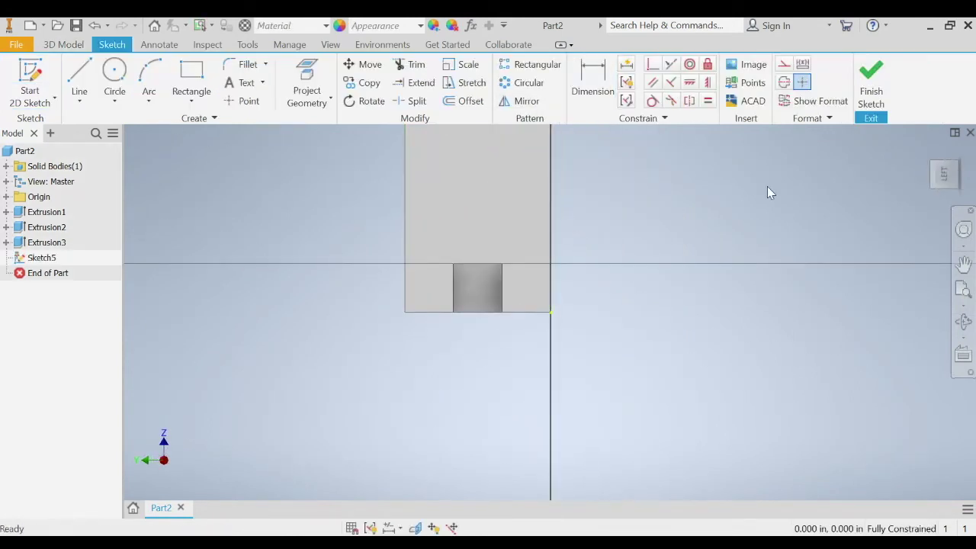
- Draw a two-point rectangle 1 in wide and 1.5 in high, hanging down from the wall face's upper edge
{"action": "left_click", "coordinate": [964, 263]}
{"action": "left_click_drag", "start_coordinate": [668, 205], "coordinate": [783, 352]}
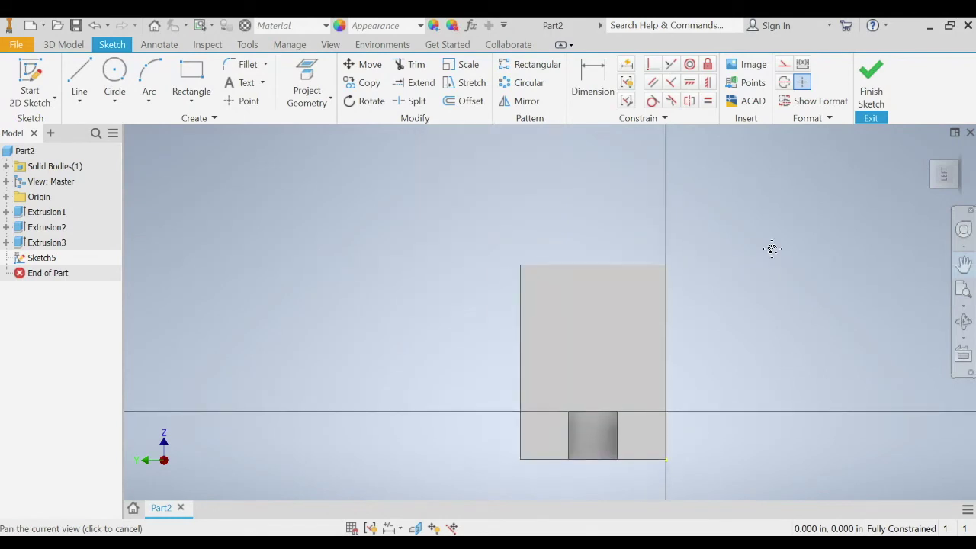
{"action": "key", "text": "Escape"}
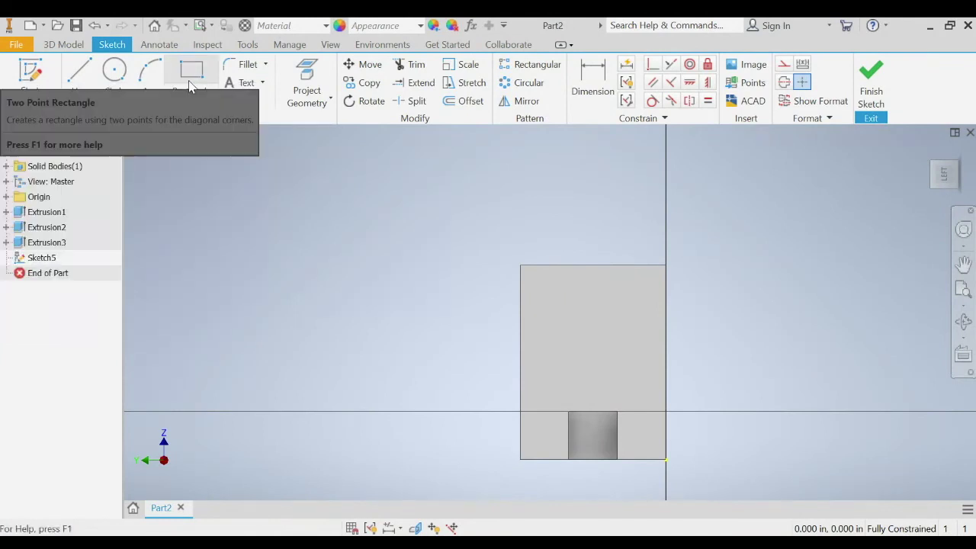
{"action": "left_click", "coordinate": [190, 85]}
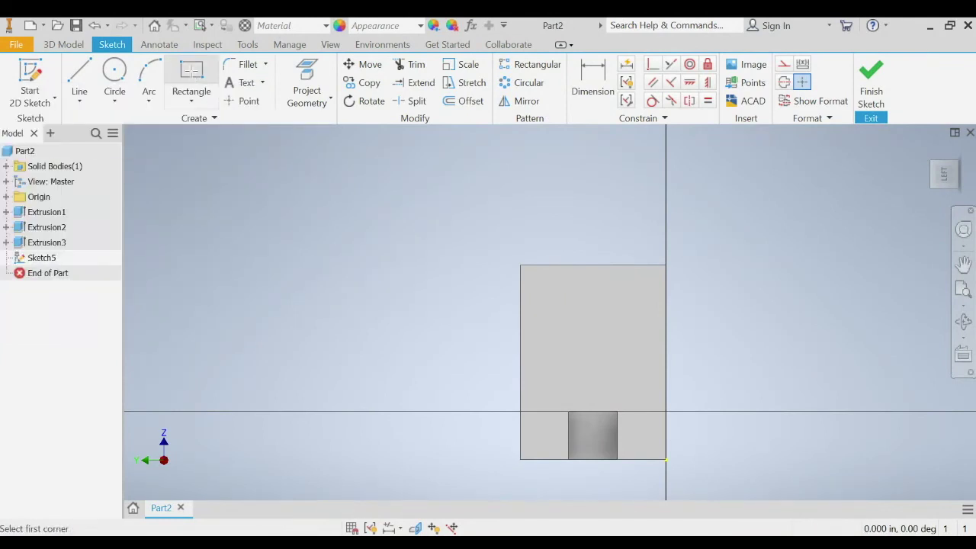
{"action": "left_click", "coordinate": [558, 265]}
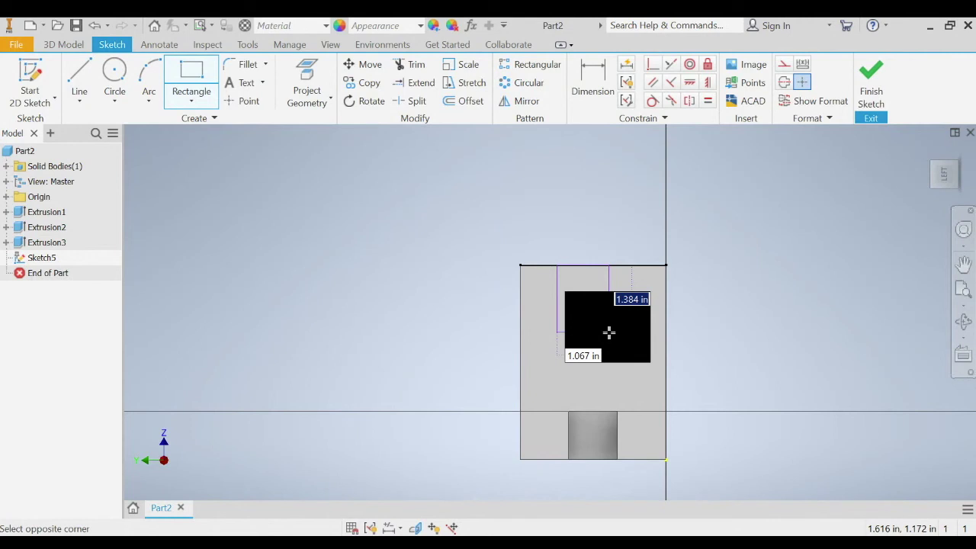
{"action": "type", "text": "1.5"}
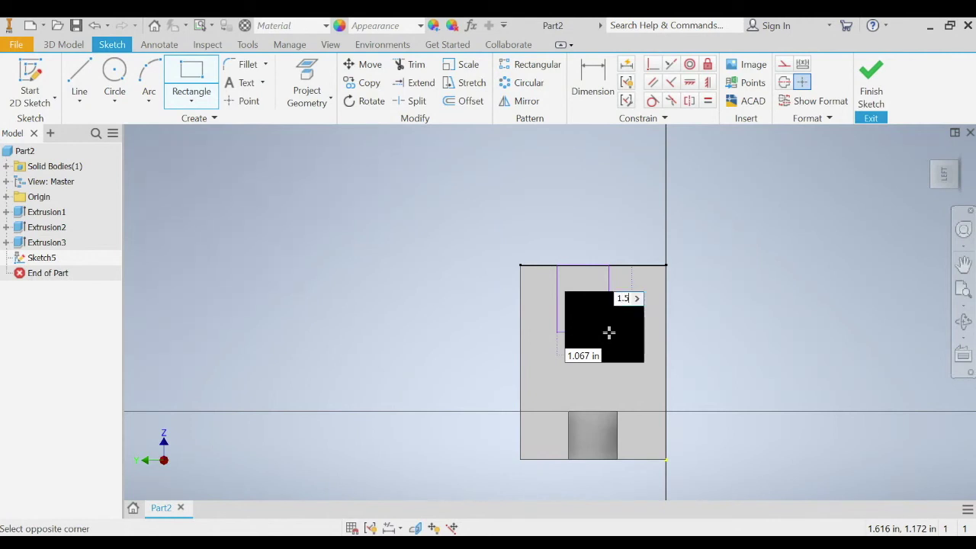
{"action": "key", "text": "Tab"}
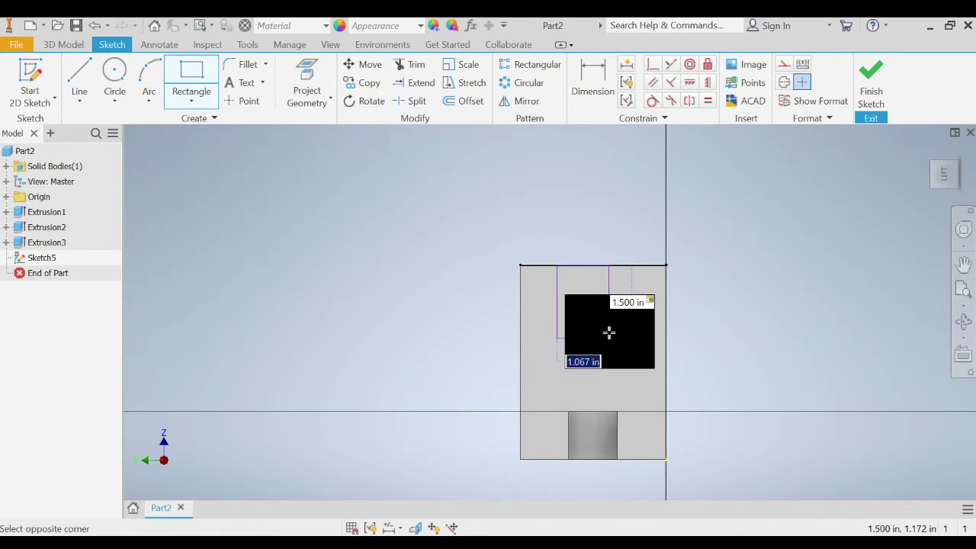
{"action": "type", "text": "1"}
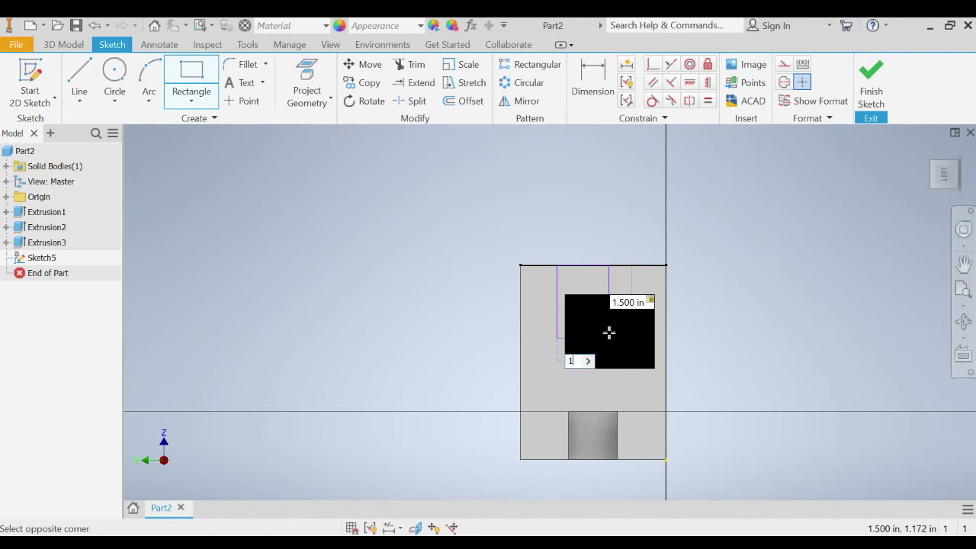
{"action": "key", "text": "Return"}
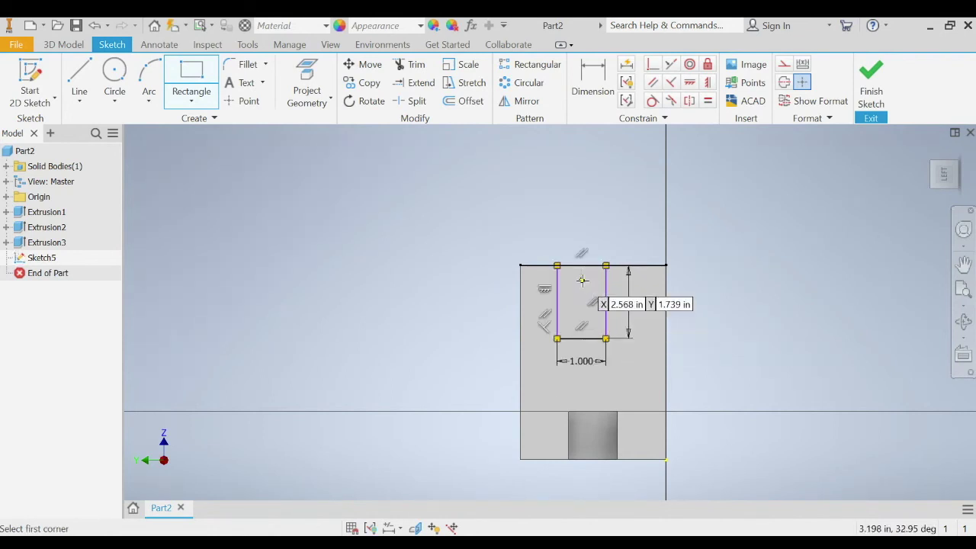
{"action": "left_click", "coordinate": [527, 226]}
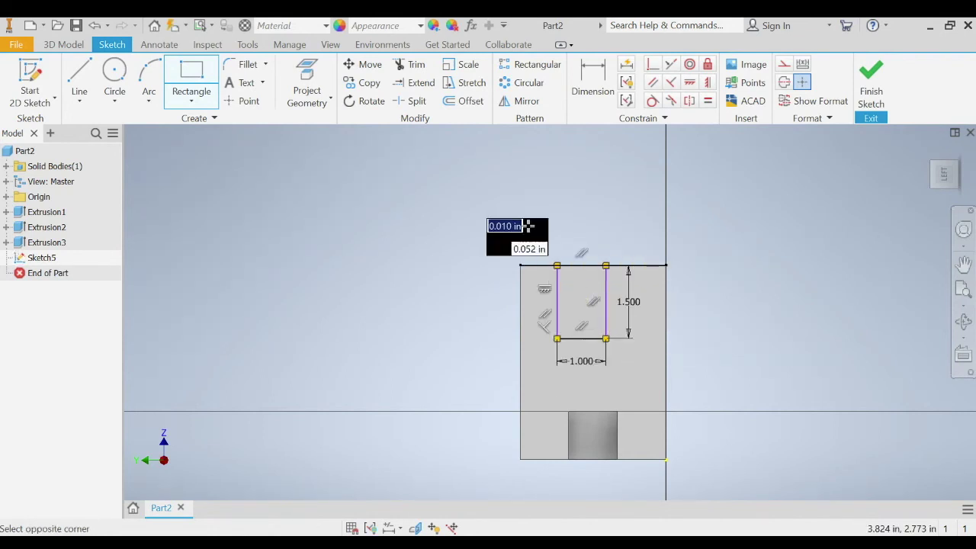
{"action": "right_click", "coordinate": [526, 225]}
{"action": "left_click", "coordinate": [486, 227]}
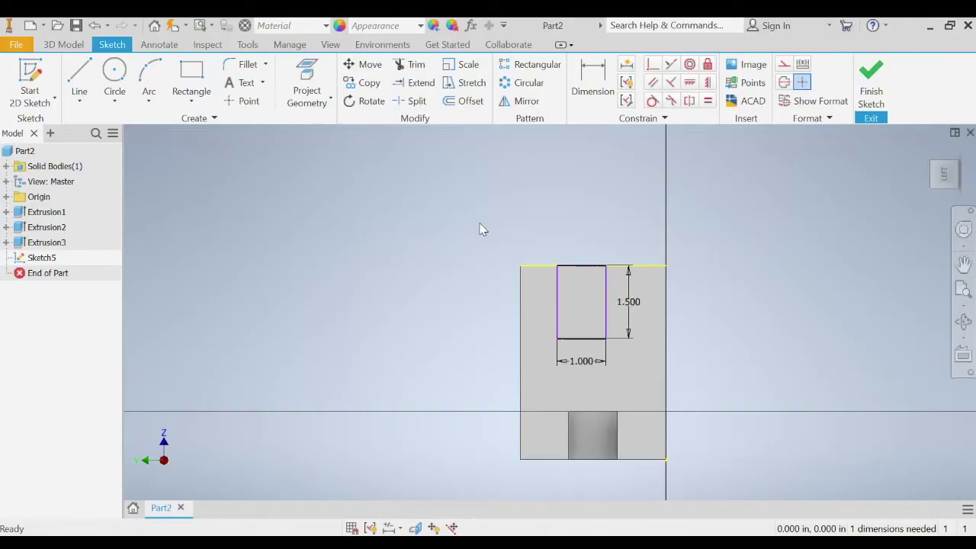
- Dimension the gap between the rectangle's side and the wall face's vertical edge away from the origin as 1 in
{"action": "left_click", "coordinate": [591, 93]}
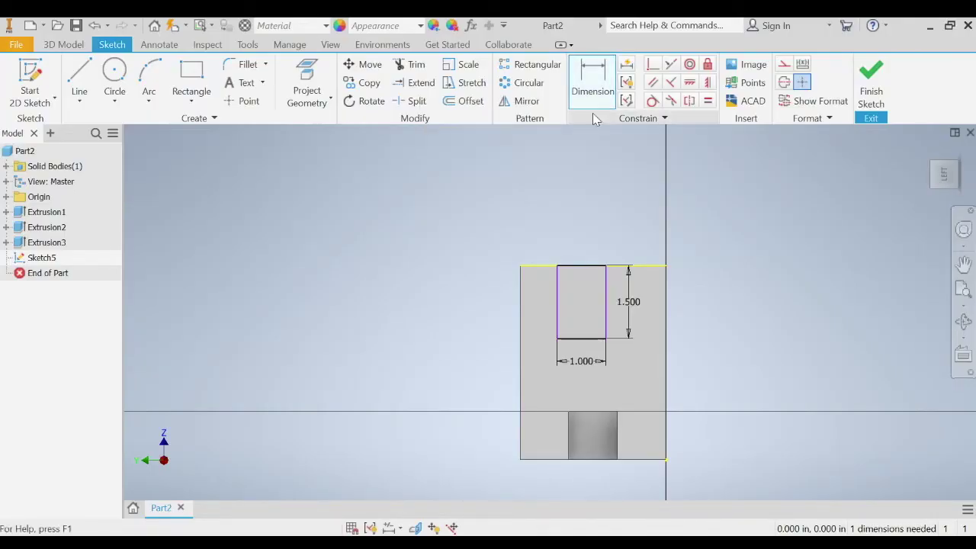
{"action": "left_click", "coordinate": [558, 290]}
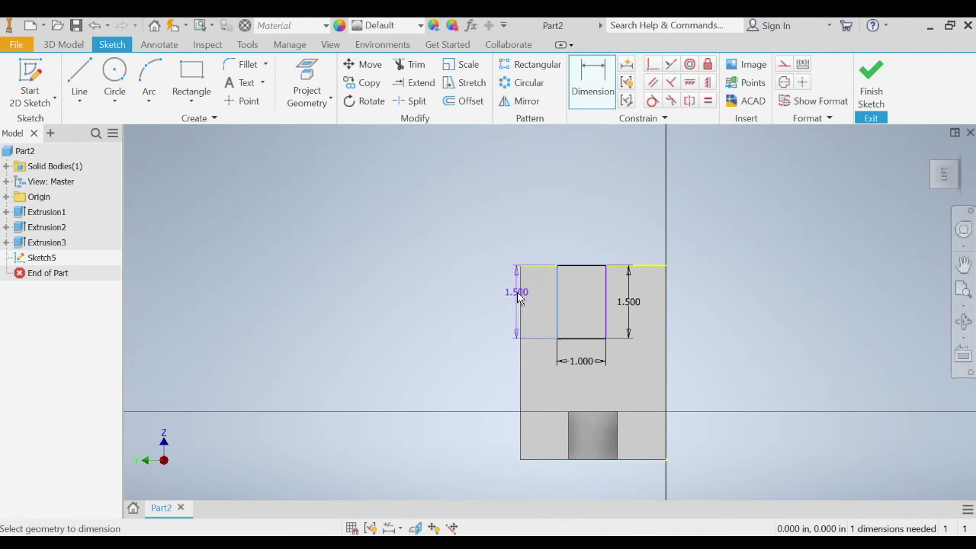
{"action": "left_click", "coordinate": [521, 297]}
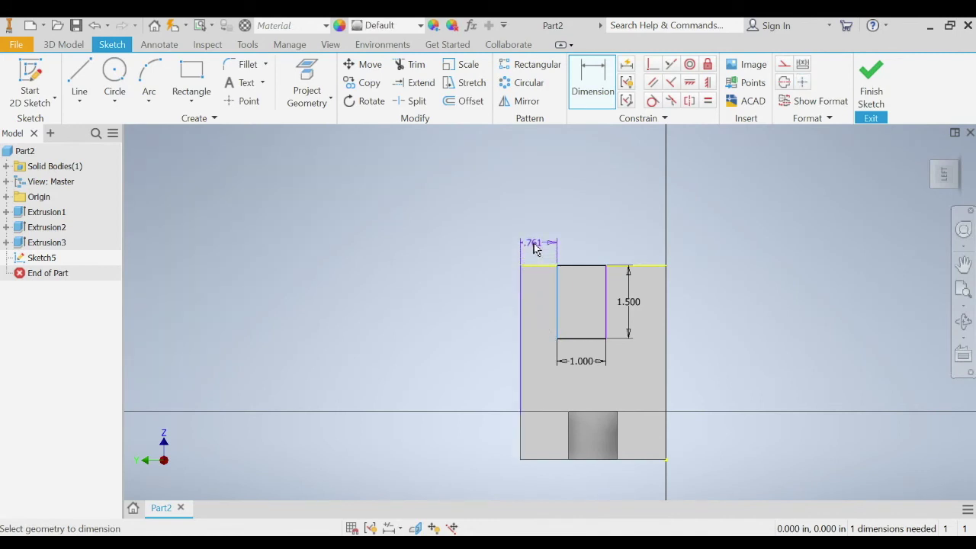
{"action": "left_click", "coordinate": [535, 247]}
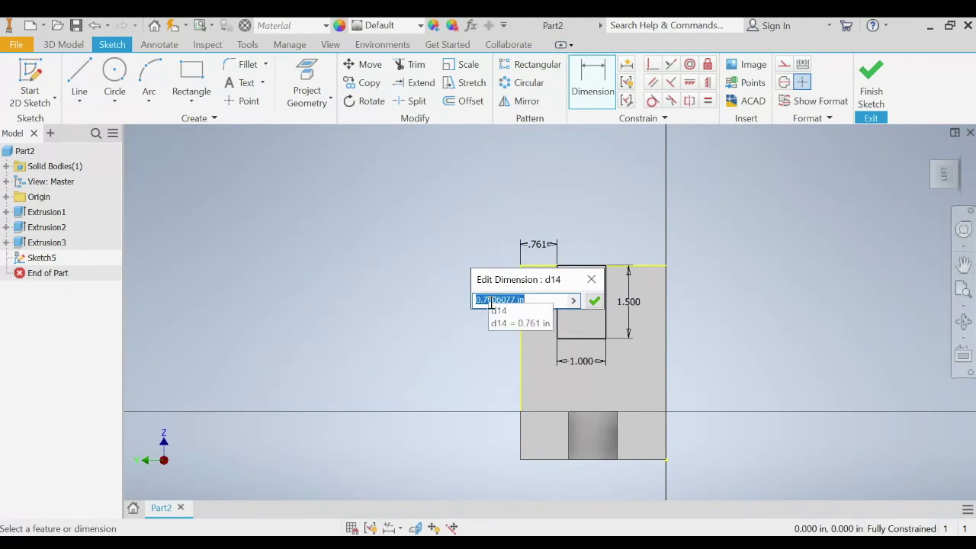
{"action": "type", "text": "1.0"}
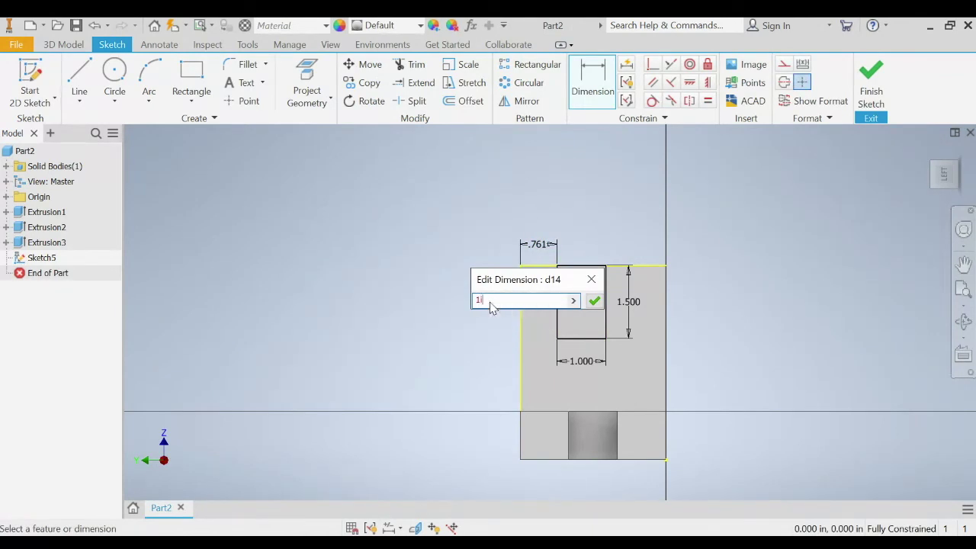
{"action": "key", "text": "Return"}
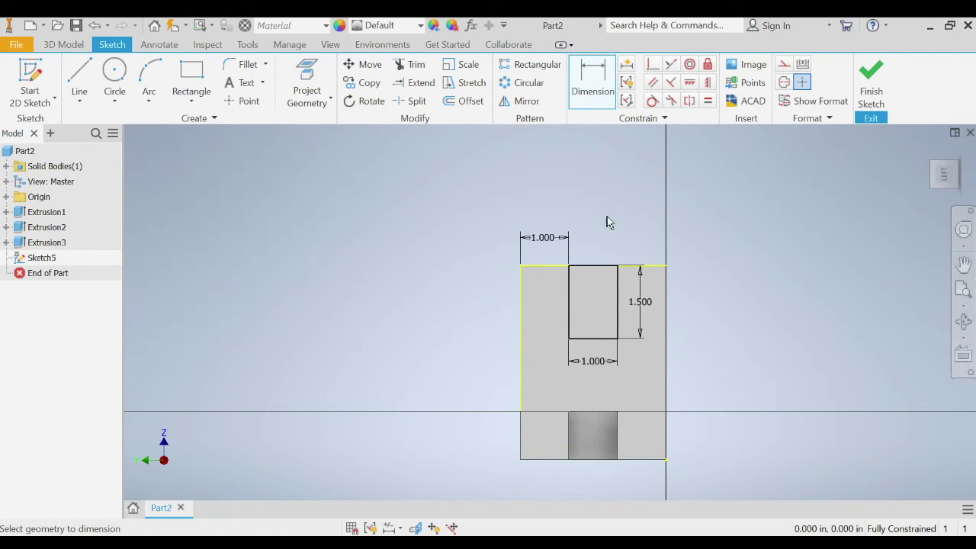
- Try to dimension the gap between the rectangle's other side and the wall face's vertical edge on the origin side
{"action": "left_click", "coordinate": [618, 290]}
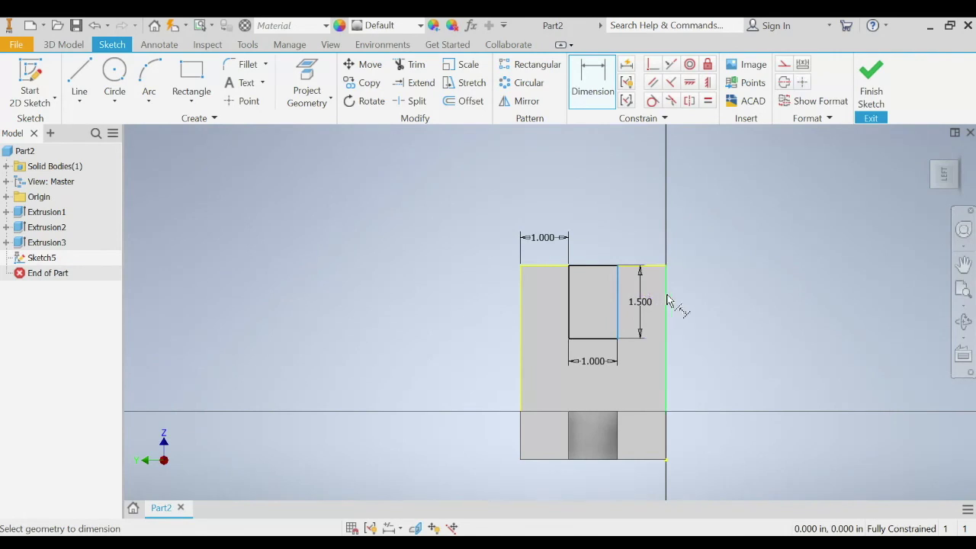
{"action": "left_click", "coordinate": [667, 301]}
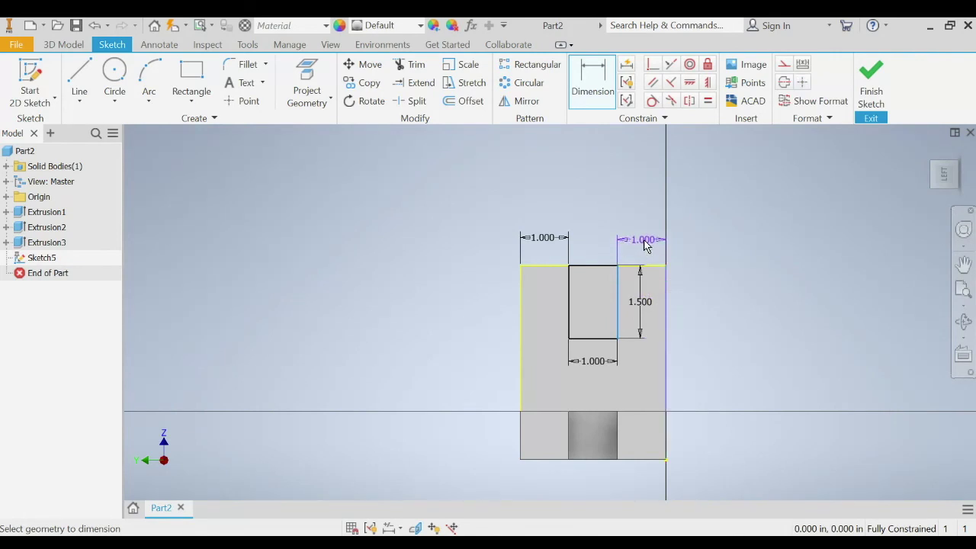
{"action": "left_click", "coordinate": [644, 243]}
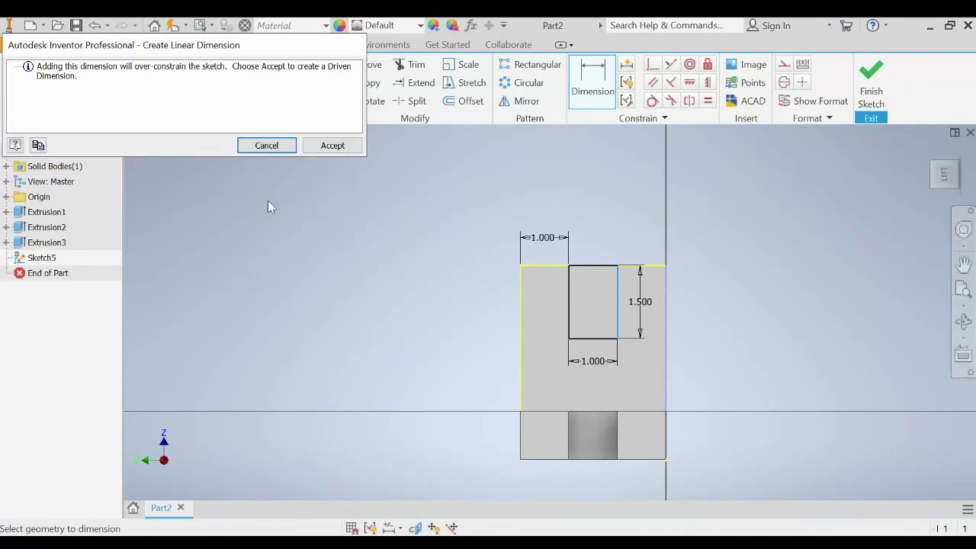
{"action": "left_click", "coordinate": [273, 148]}
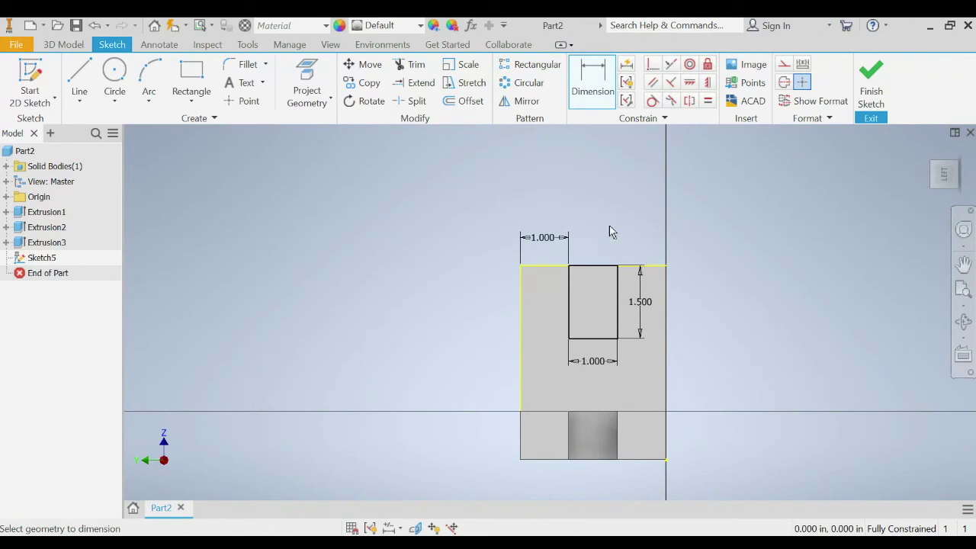
- Finish the wall sketch and extrude its rectangle as a cut 2 in through the upright wall
{"action": "right_click", "coordinate": [880, 105]}
{"action": "left_click", "coordinate": [877, 87]}
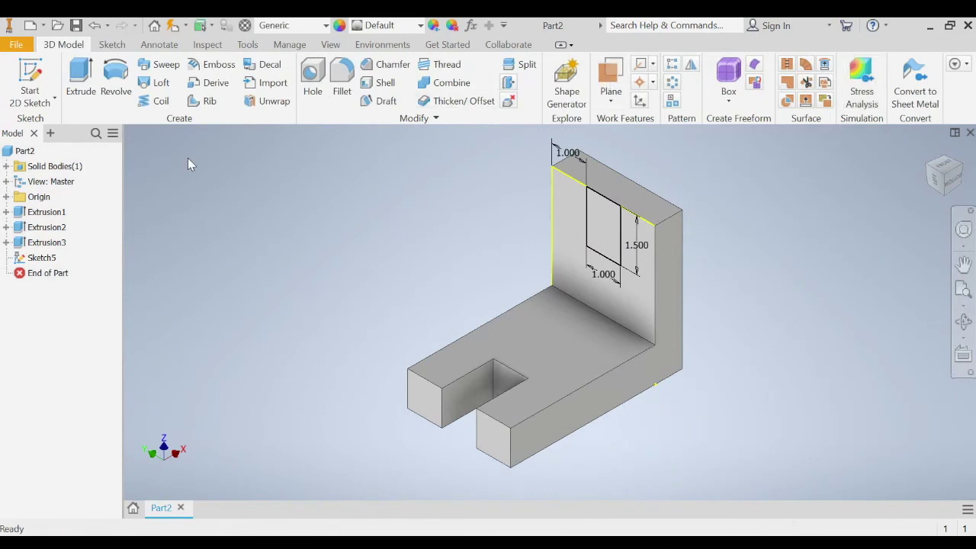
{"action": "left_click", "coordinate": [80, 90]}
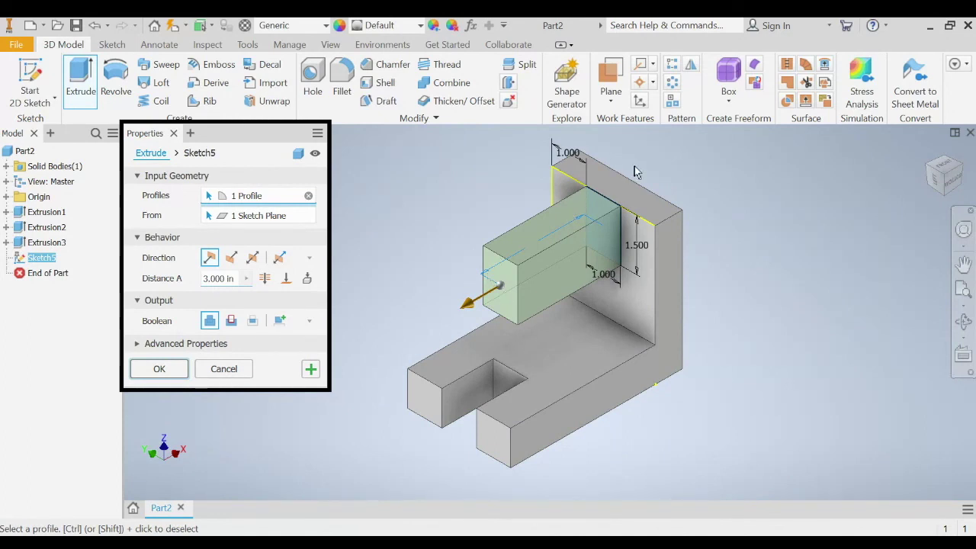
{"action": "left_click", "coordinate": [230, 257]}
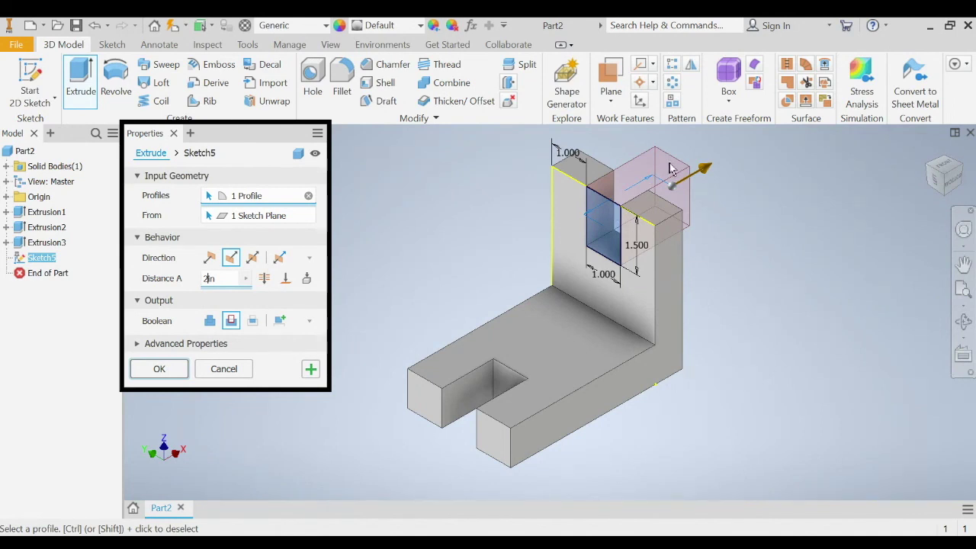
{"action": "left_click", "coordinate": [159, 369]}
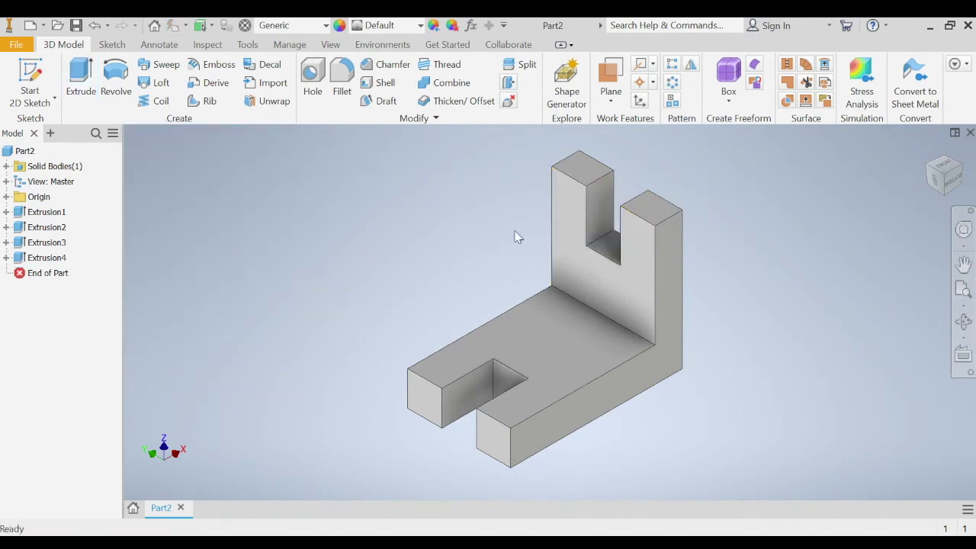